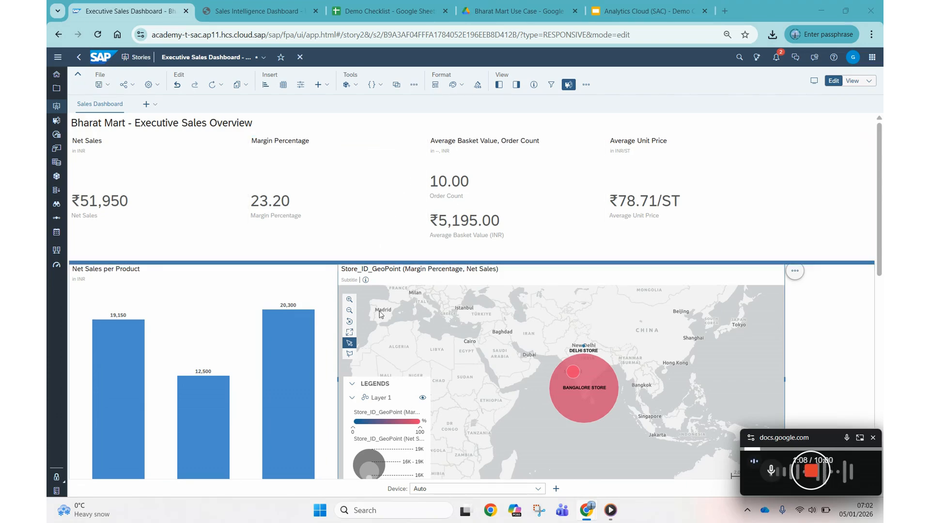
Step: Drill down on the Staples bar in the Net Sales per Product chart
scroll(368, 299, down, 2)
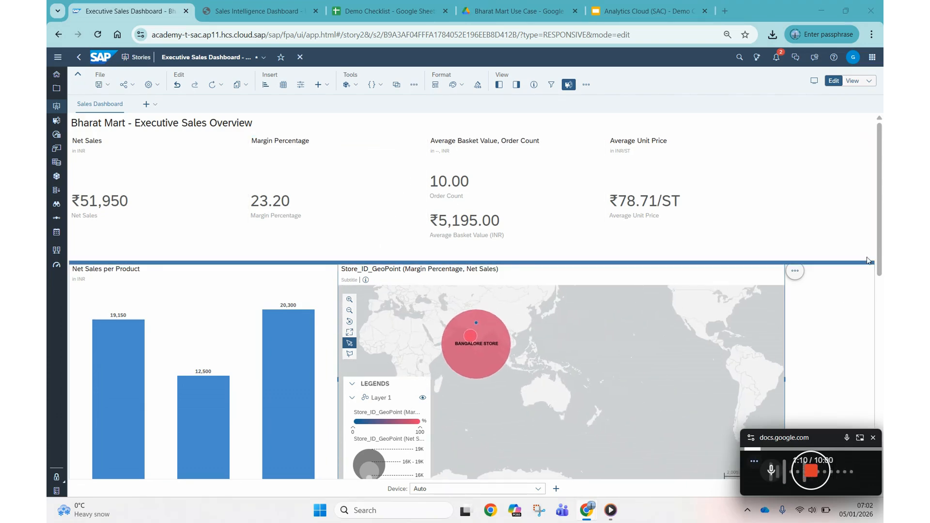
scroll(881, 234, down, 3)
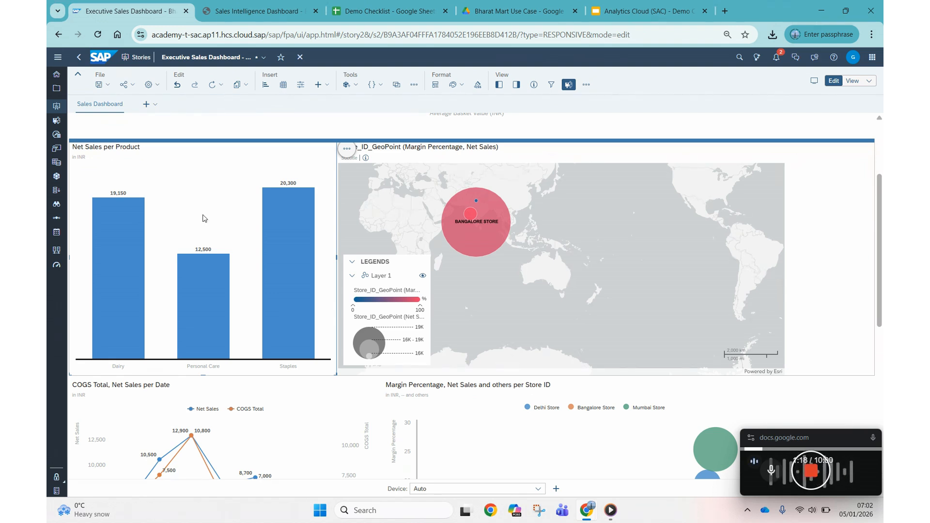
mouse_move(128, 273)
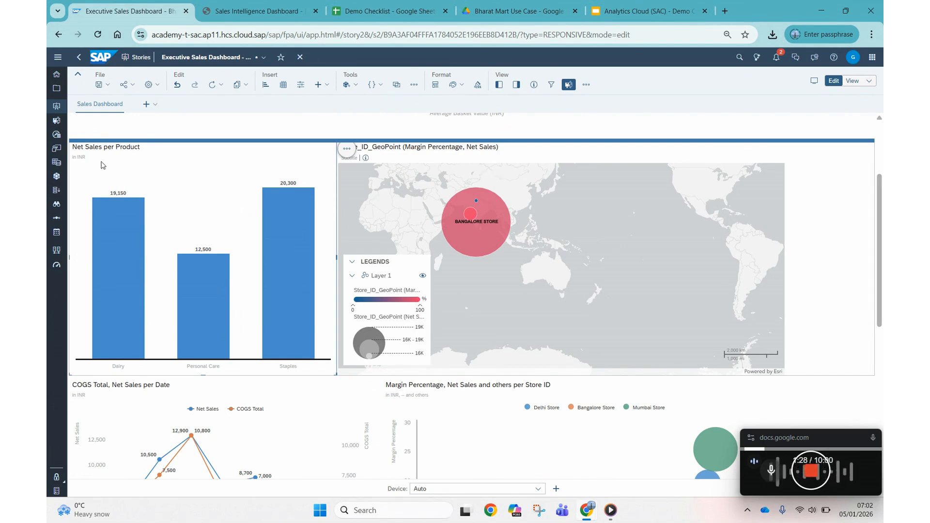
scroll(110, 179, up, 1)
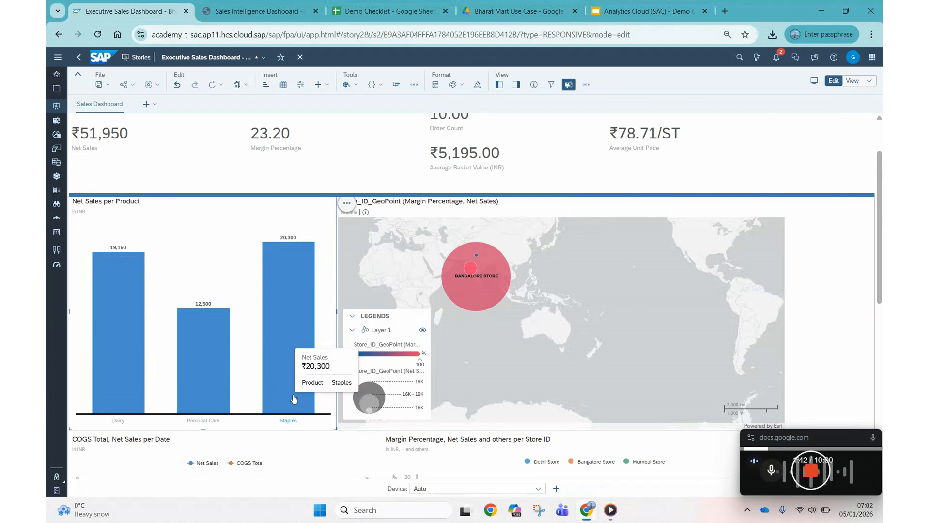
click(278, 314)
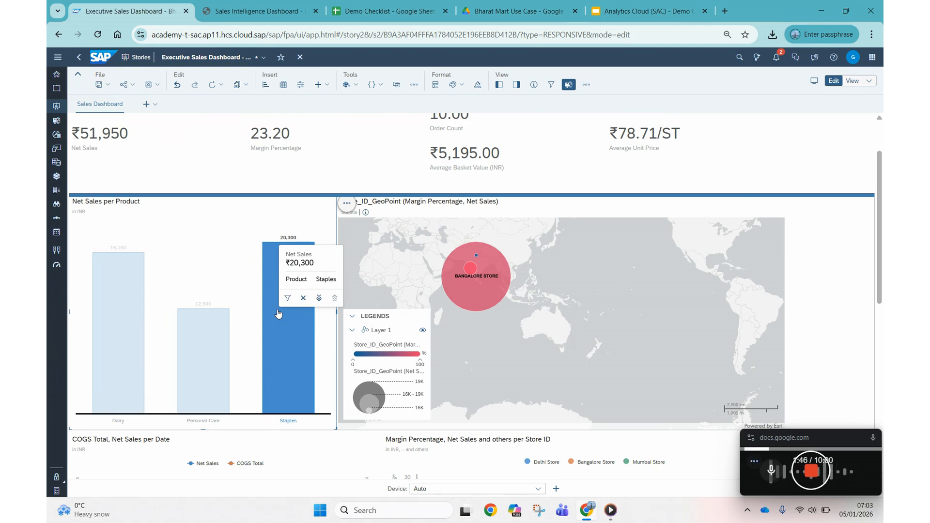
click(320, 299)
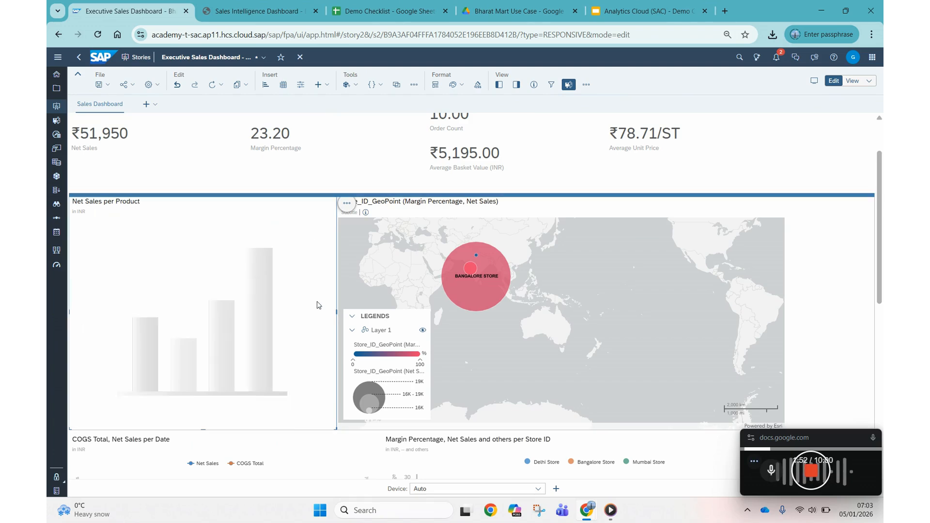
Step: Drill down on the Spices bar to reach its individual materials, and dismiss the energy saver notification
mouse_move(184, 378)
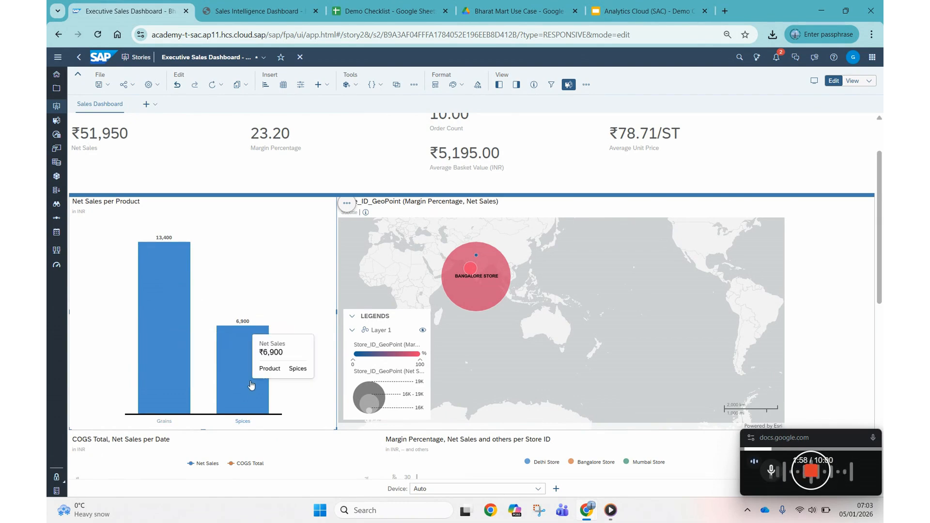
click(244, 354)
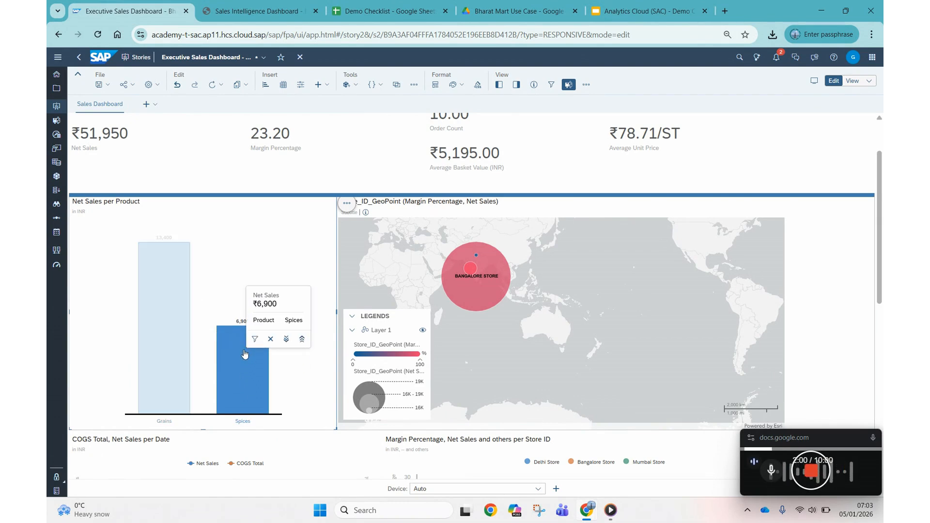
click(286, 339)
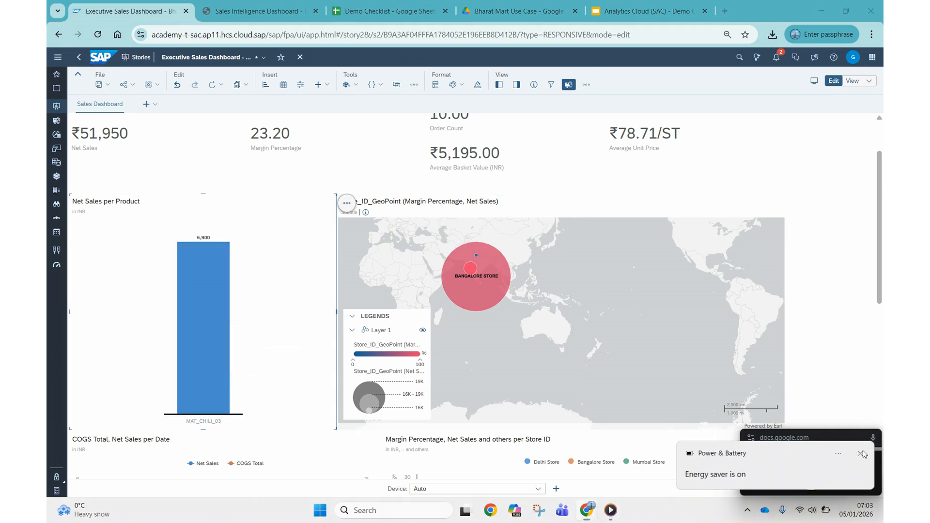
click(861, 453)
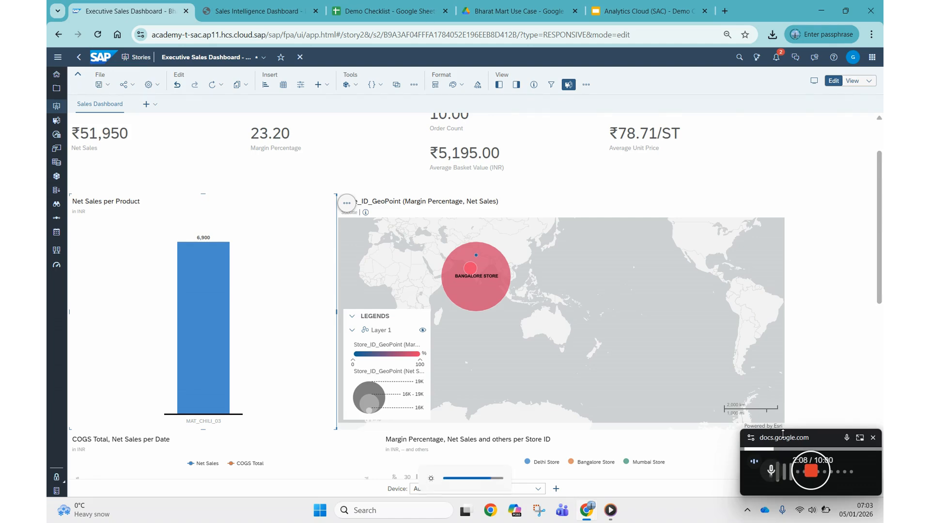
Step: Drill the Net Sales per Product chart back up from the material level to the top product categories
mouse_move(222, 311)
click(214, 290)
click(270, 287)
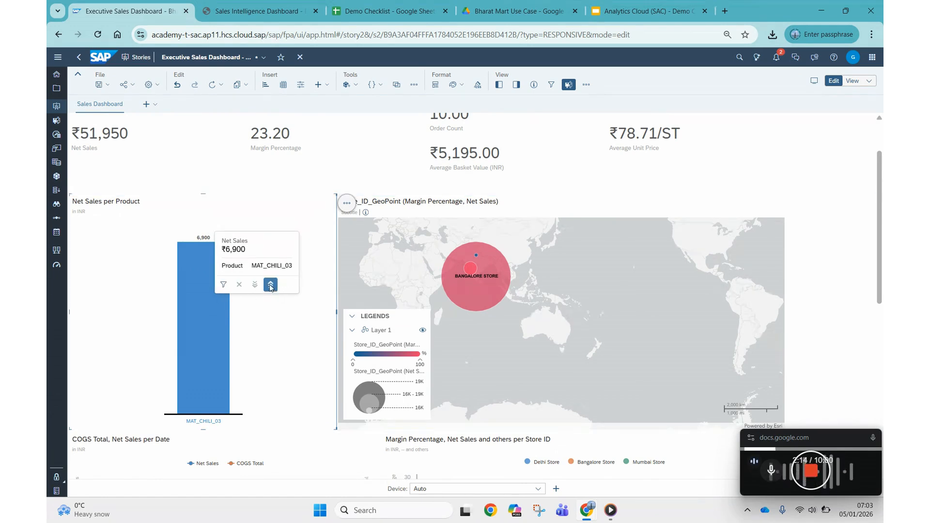
click(293, 319)
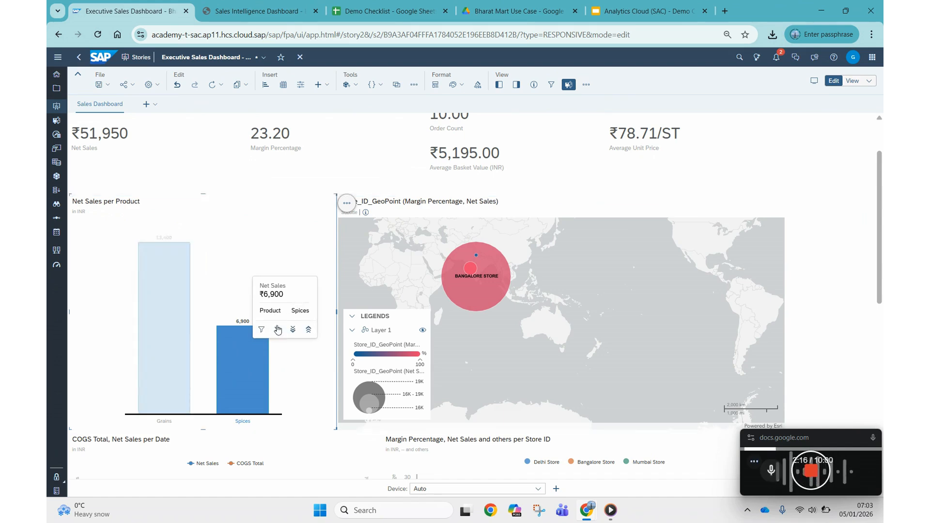
click(314, 335)
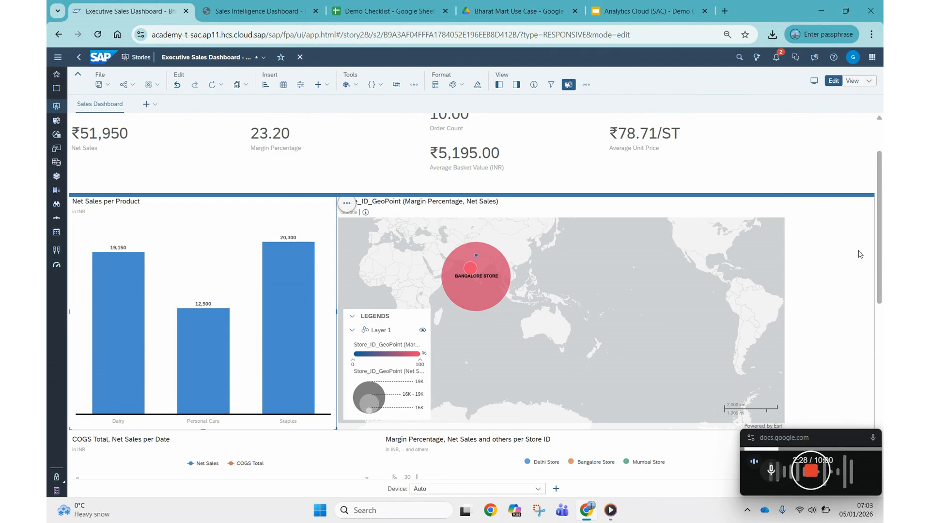
Step: Set the Net Sales per Product chart's linked analysis to All Widgets on the Page with Filter on Data Point Selection enabled
mouse_move(208, 369)
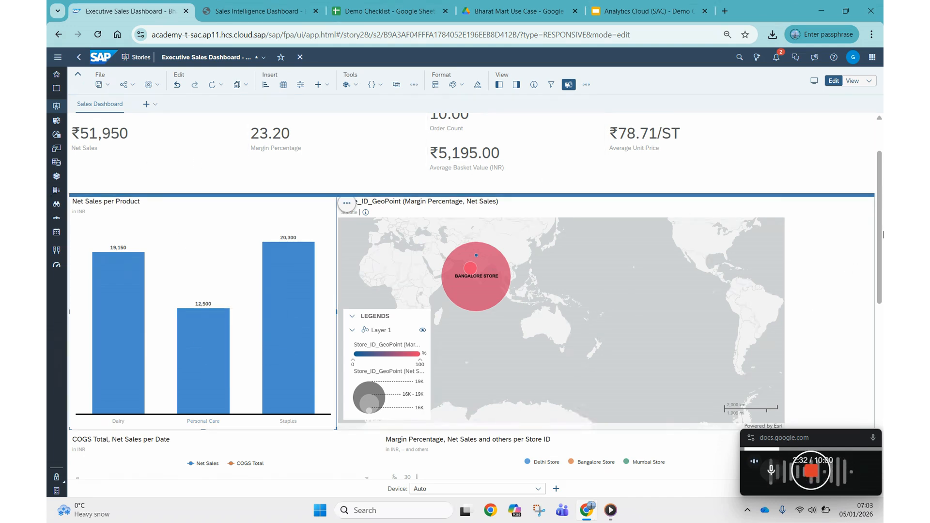
mouse_move(880, 236)
mouse_down()
mouse_move(882, 412)
mouse_move(881, 220)
mouse_up()
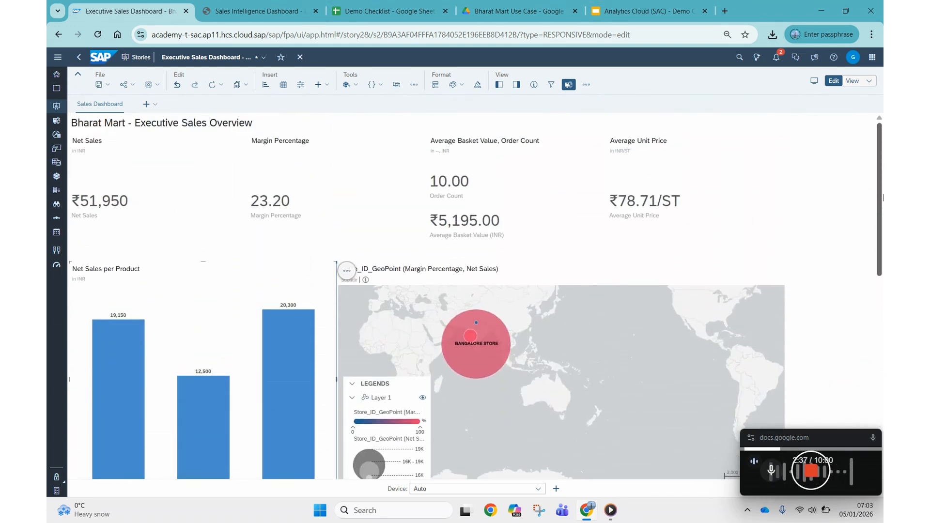
click(347, 272)
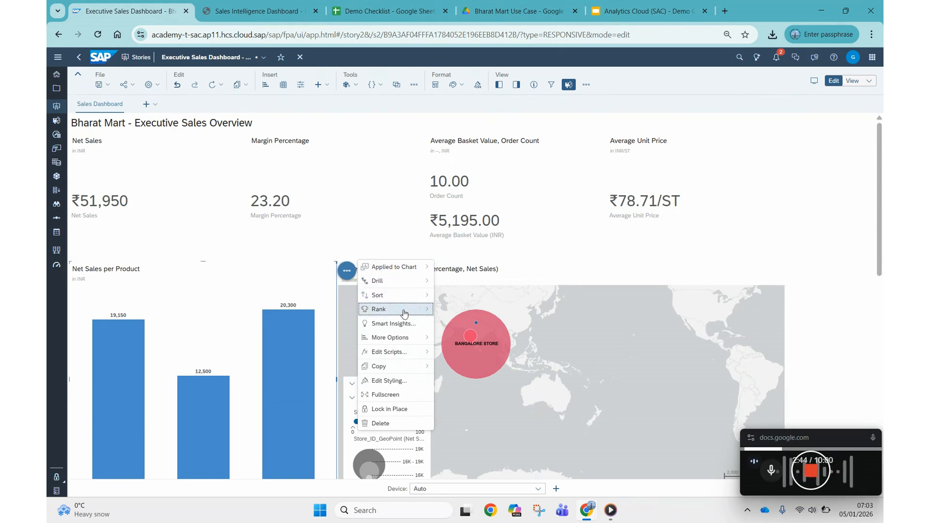
mouse_move(415, 342)
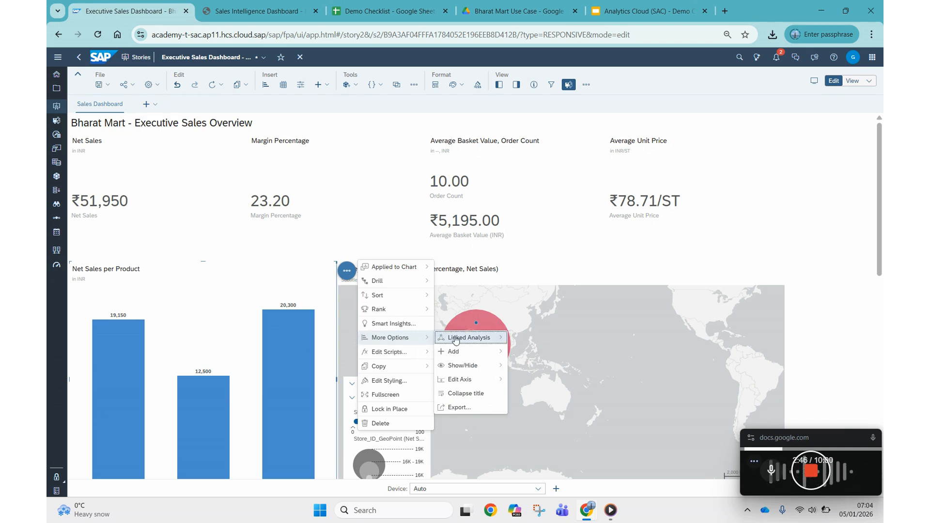
mouse_move(456, 340)
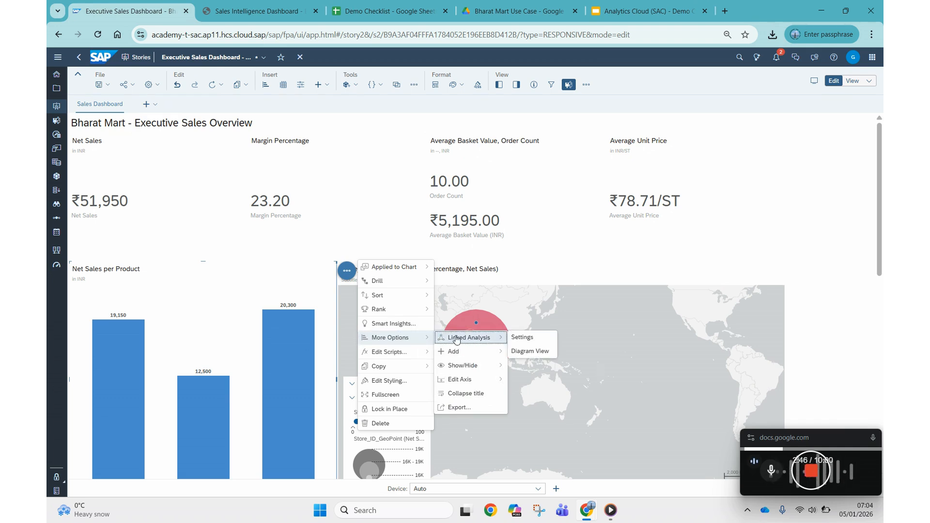
click(523, 341)
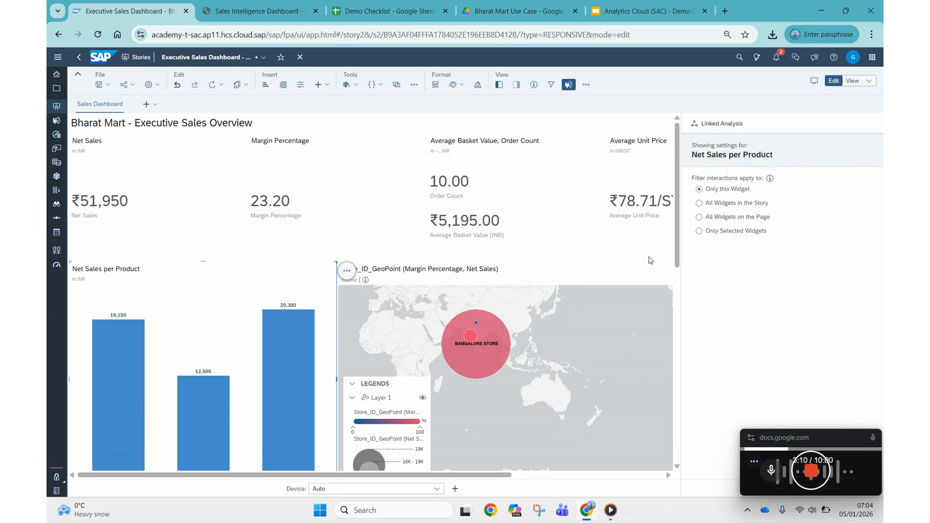
click(699, 217)
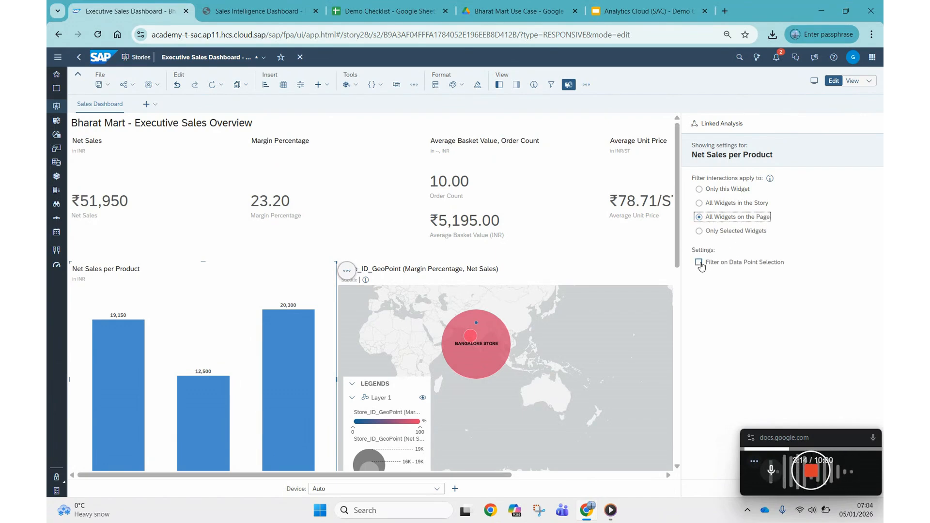
click(735, 264)
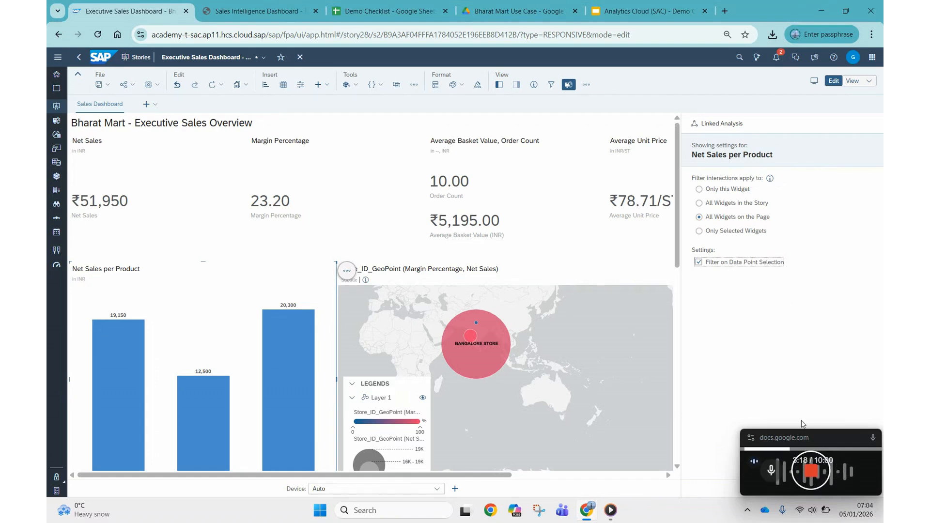
drag(821, 437, 842, 362)
key(Escape)
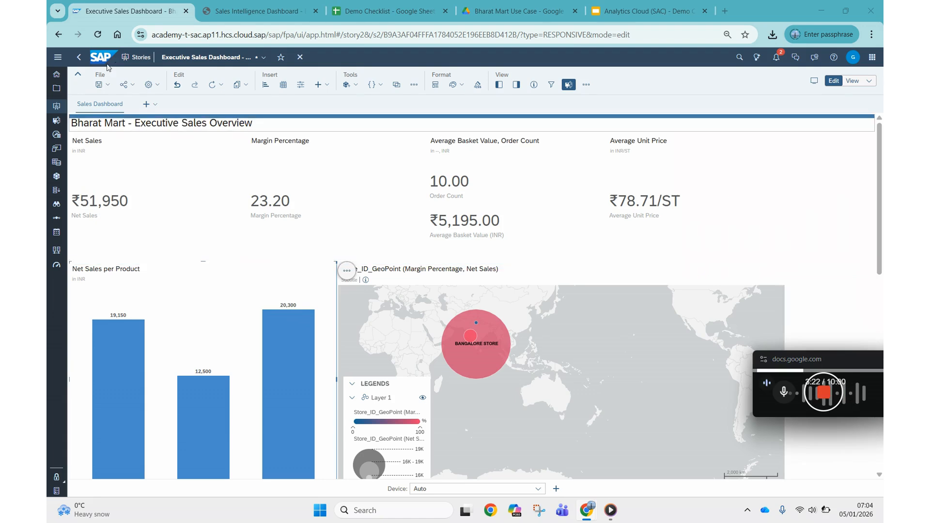
Step: Filter the page by the Dairy bar and examine the key figures and the Bangalore, Mumbai and Delhi stores on the map
click(134, 393)
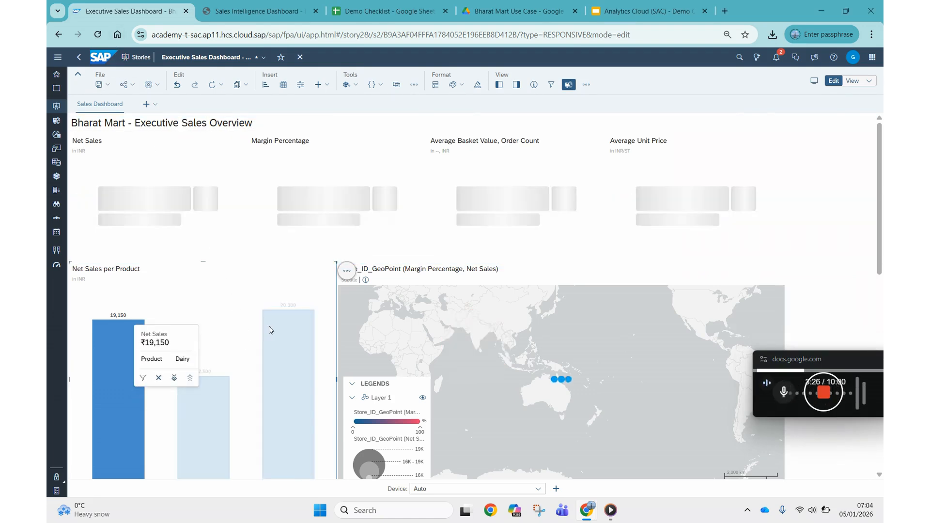
scroll(155, 416, down, 1)
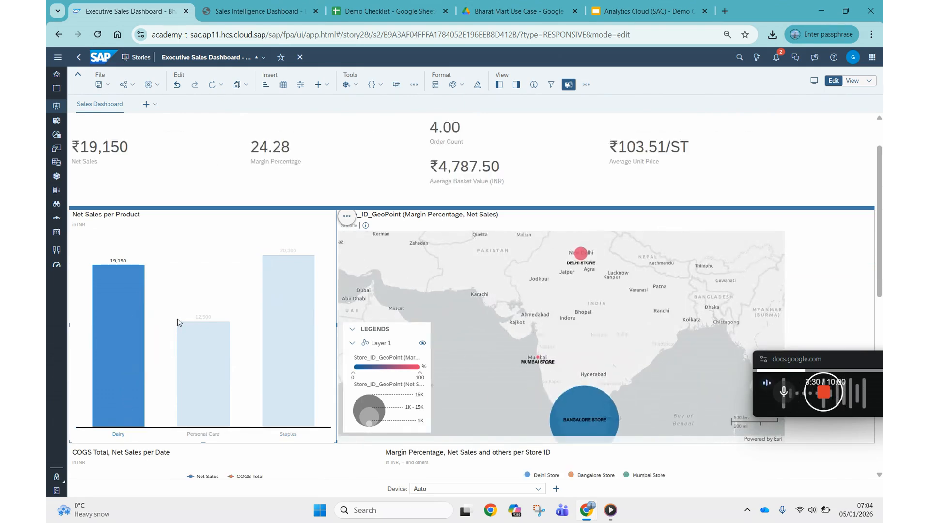
scroll(189, 213, up, 2)
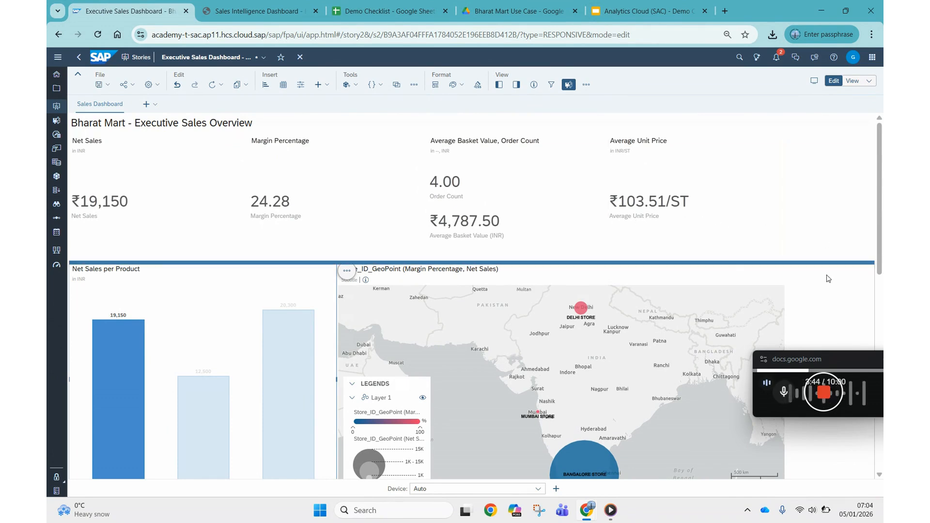
scroll(828, 278, down, 2)
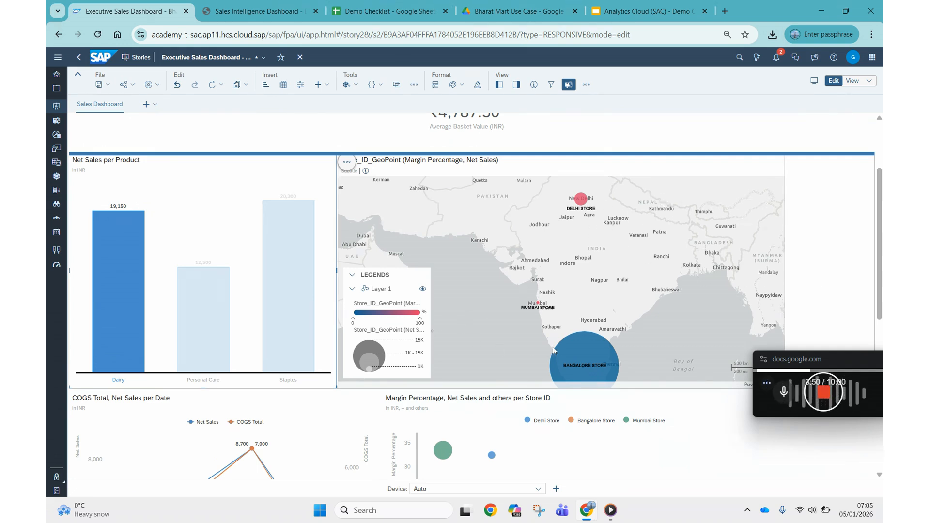
mouse_move(580, 349)
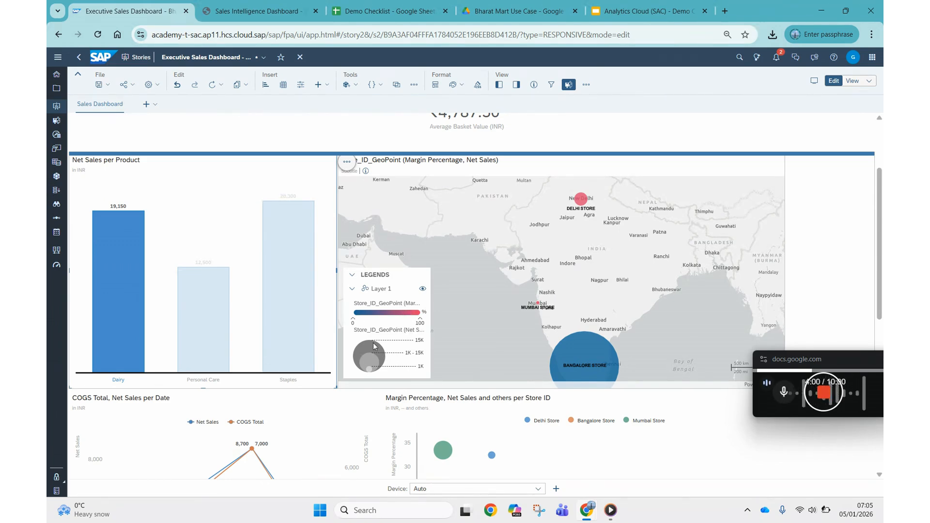
mouse_move(601, 361)
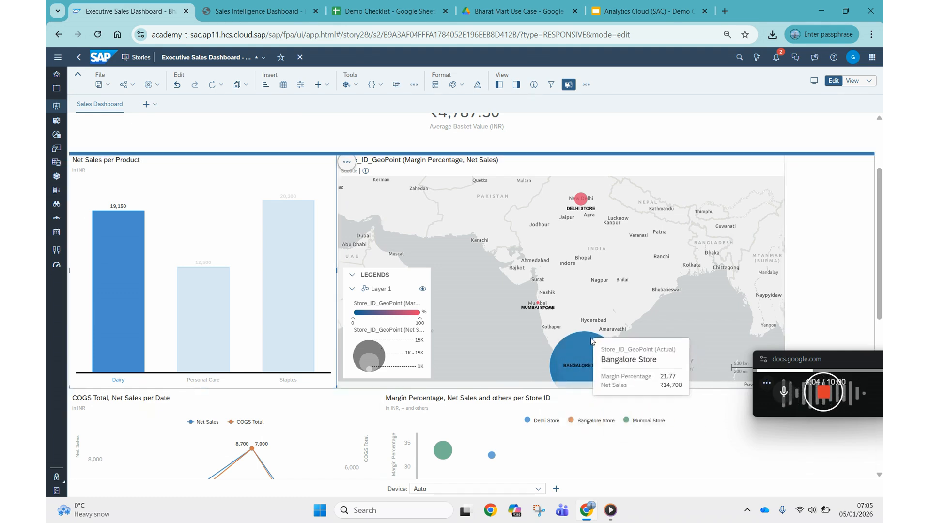
mouse_move(539, 306)
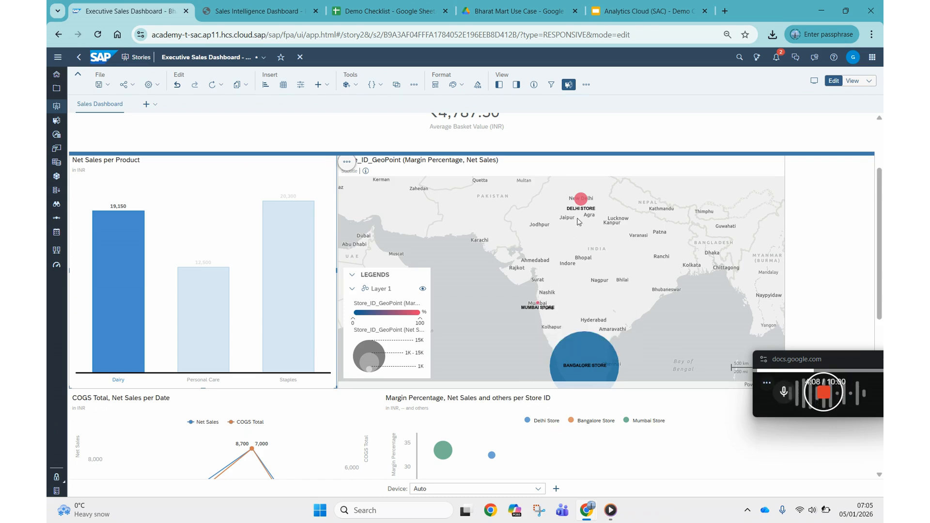
mouse_move(581, 204)
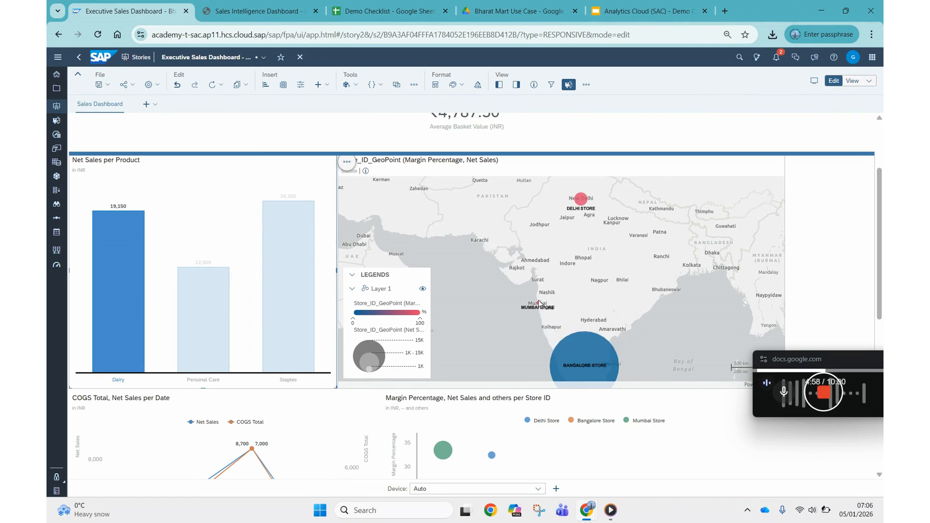
Step: Clear the Dairy selection, filter the page by the Personal Care bar, and inspect its stores on the map
click(141, 328)
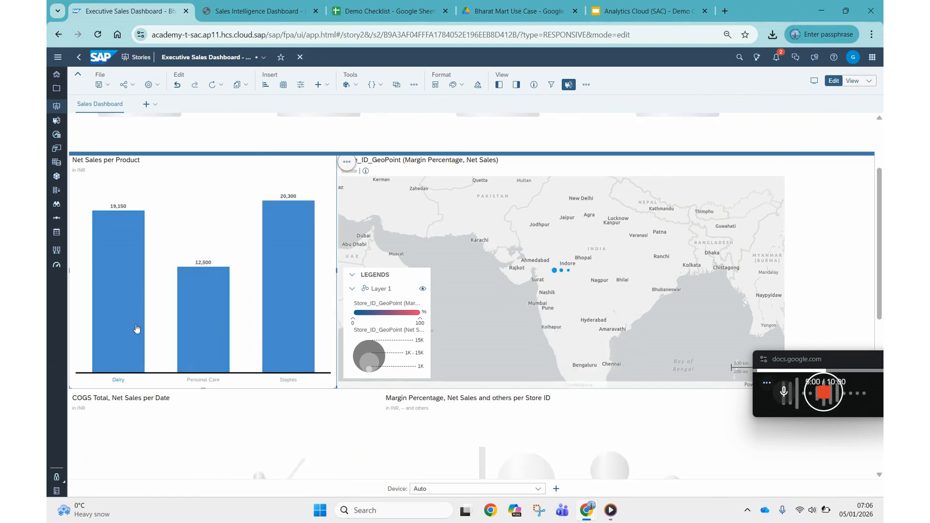
scroll(264, 283, up, 1)
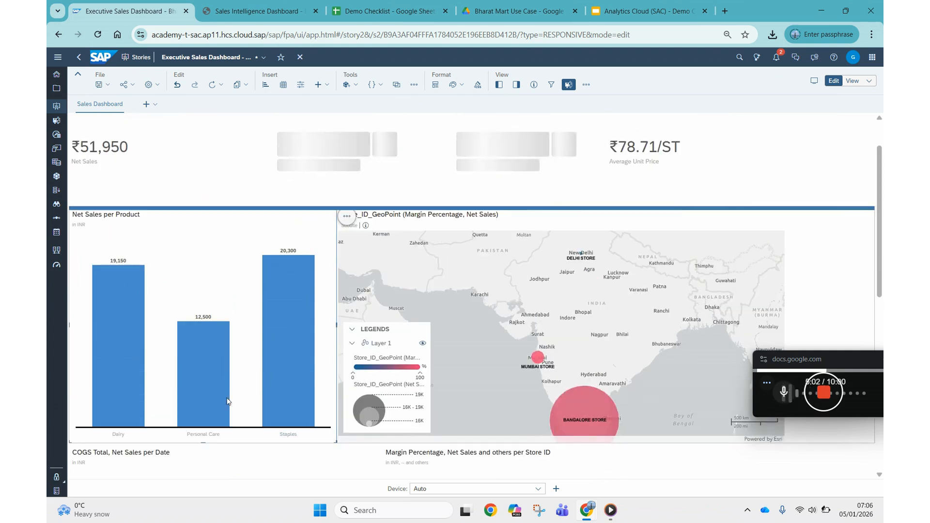
click(203, 406)
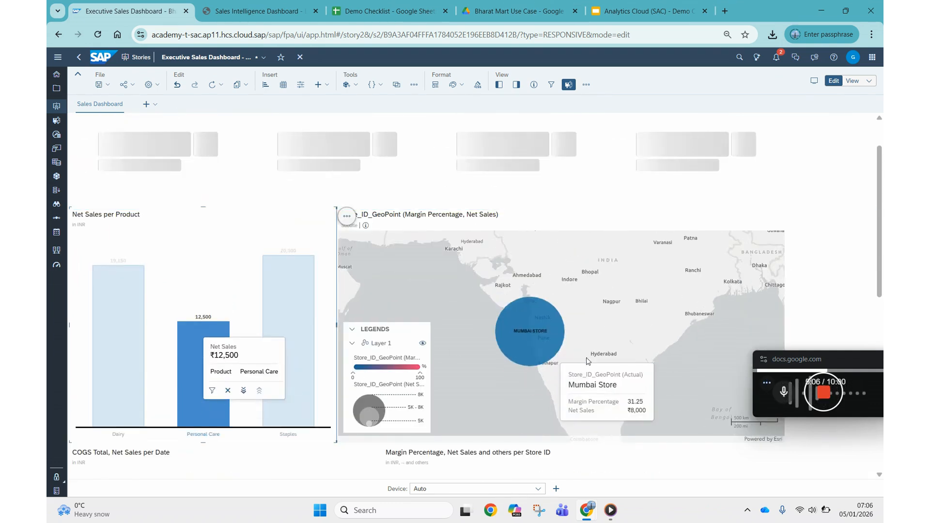
mouse_move(528, 281)
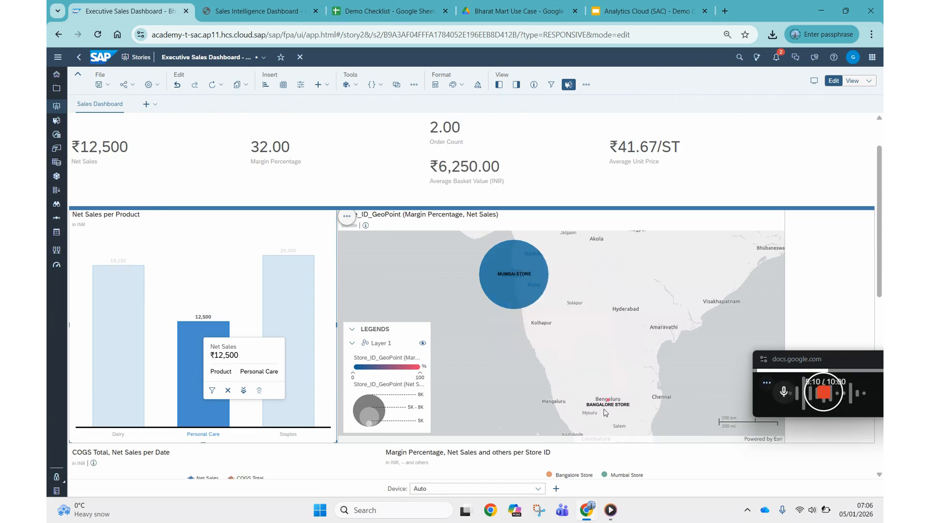
scroll(610, 340, down, 2)
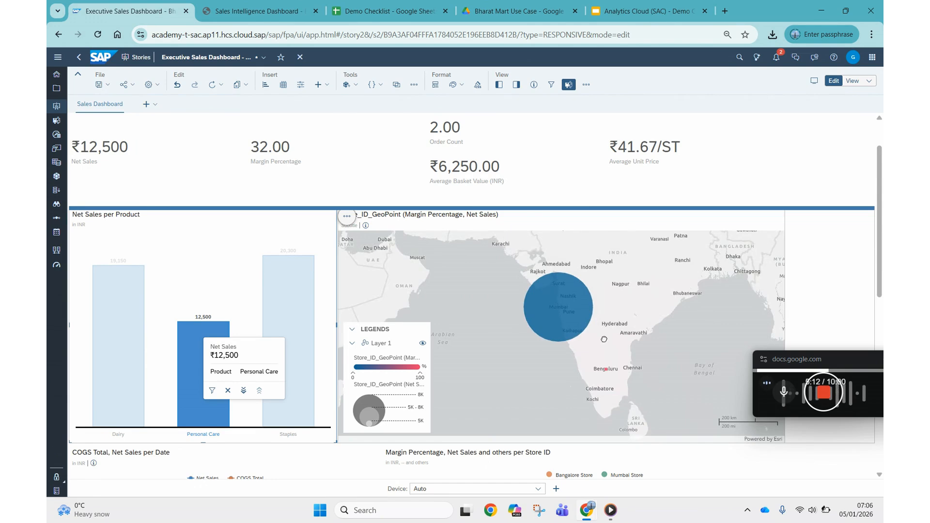
Step: Examine the Mumbai store on the map and the Personal Care rows in the BI_SALES_ANALYSIS table
drag(645, 304, 578, 321)
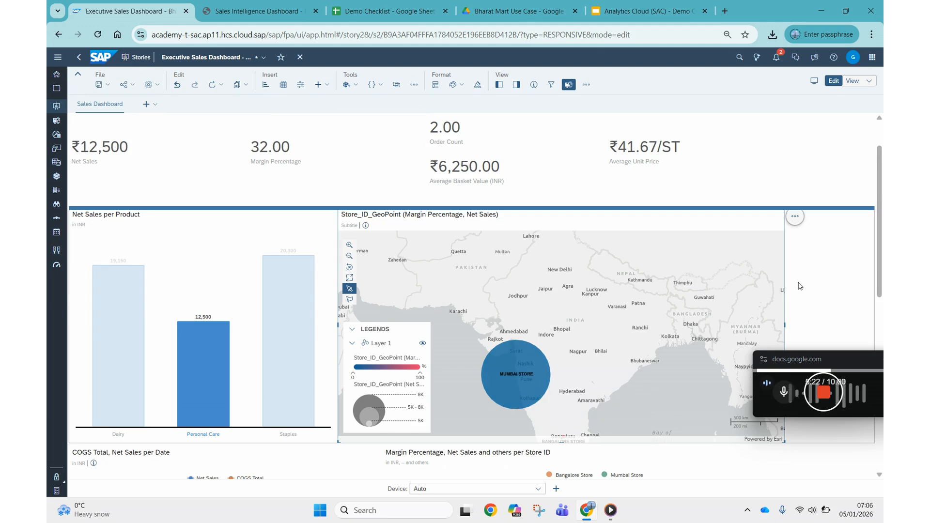
drag(880, 185, 883, 361)
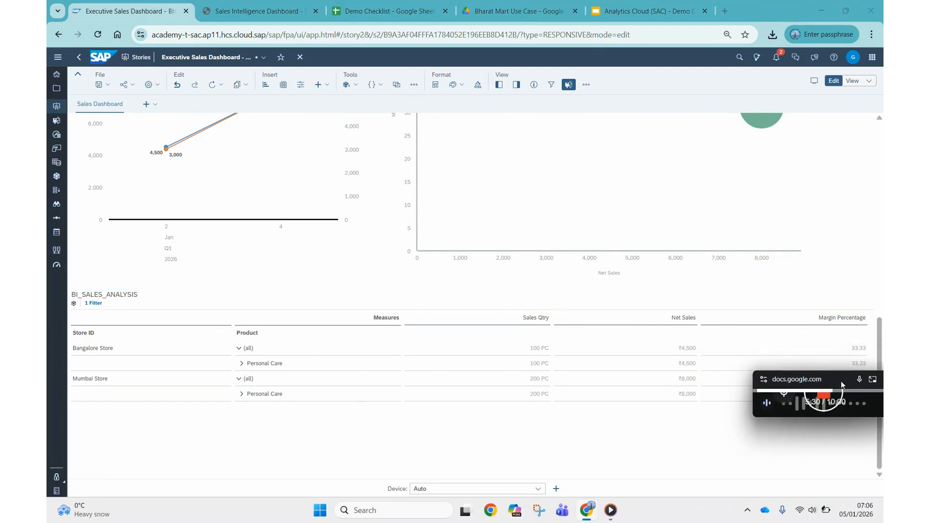
drag(843, 359, 787, 446)
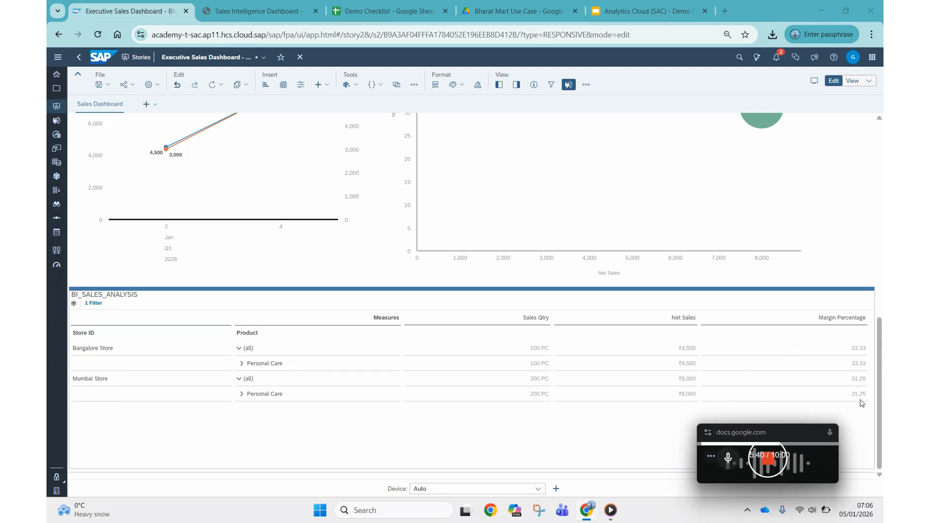
drag(878, 361, 878, 203)
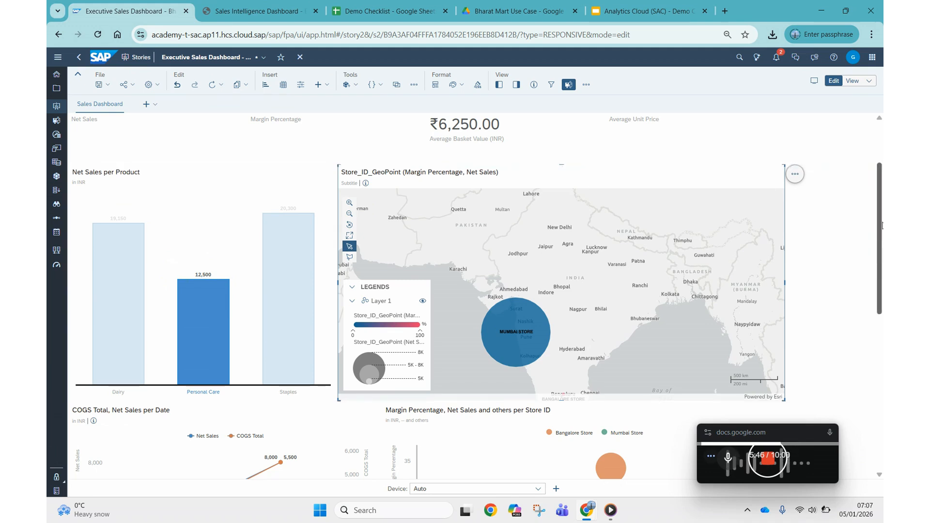
Step: Examine the Personal Care data in the COGS Total, Net Sales per Date chart and the Bangalore and Mumbai store bubbles
drag(881, 225, 883, 272)
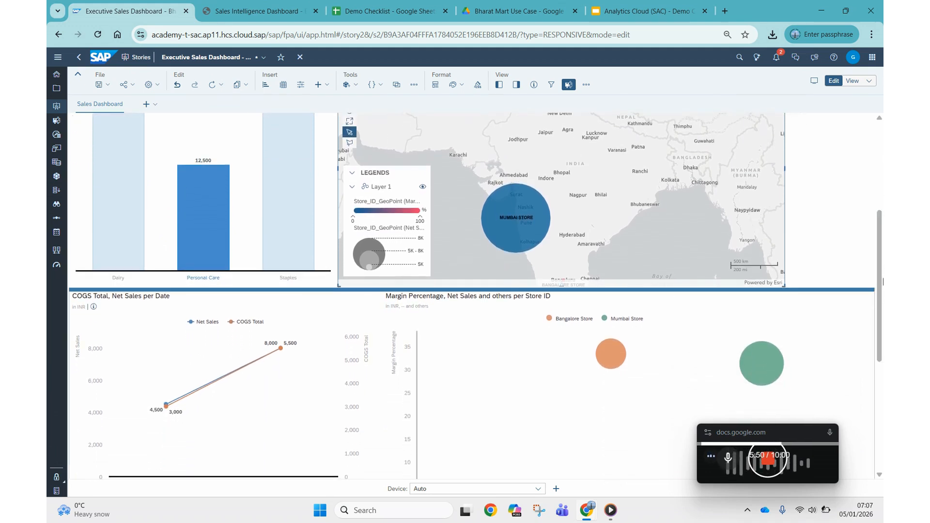
scroll(664, 291, down, 2)
mouse_move(610, 287)
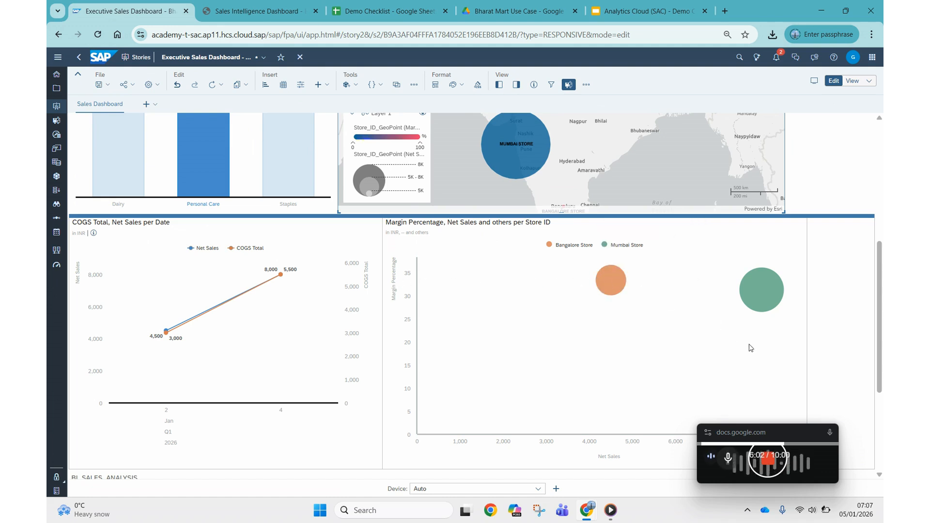
mouse_move(801, 444)
drag(802, 444, 829, 472)
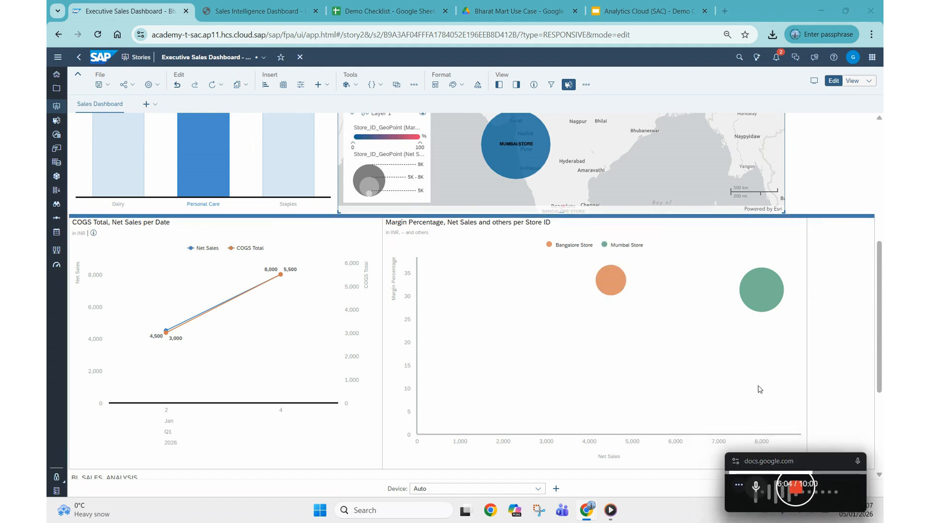
mouse_move(758, 295)
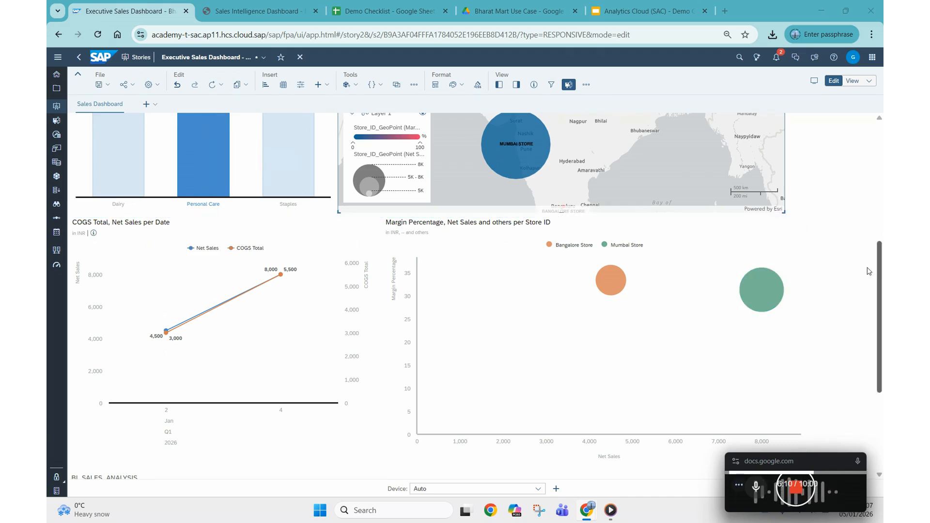
Step: Clear the Personal Care selection in the Net Sales per Product chart and review the unfiltered charts and map
scroll(882, 261, up, 3)
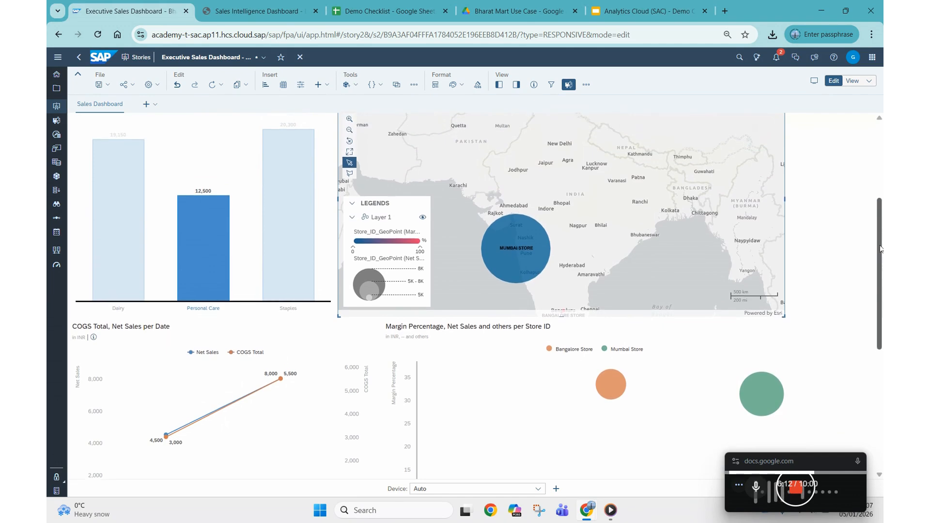
click(207, 276)
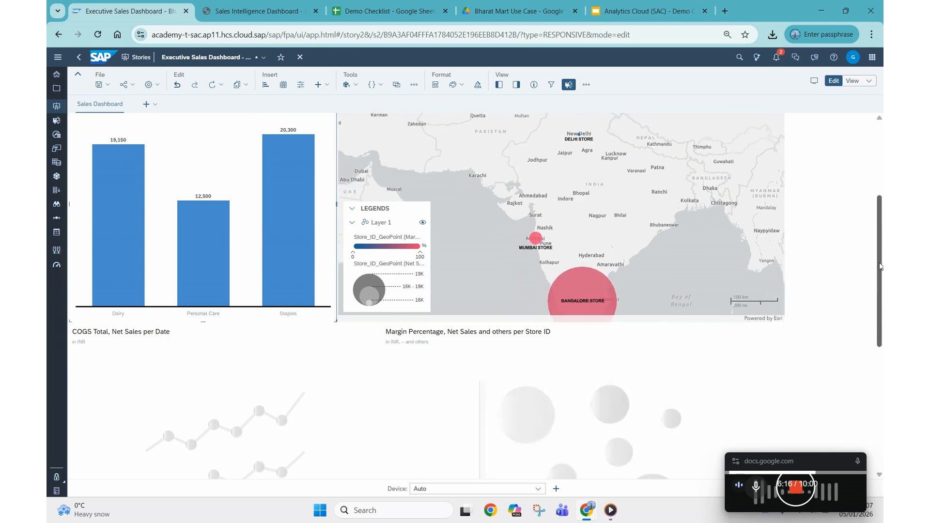
scroll(880, 257, down, 1)
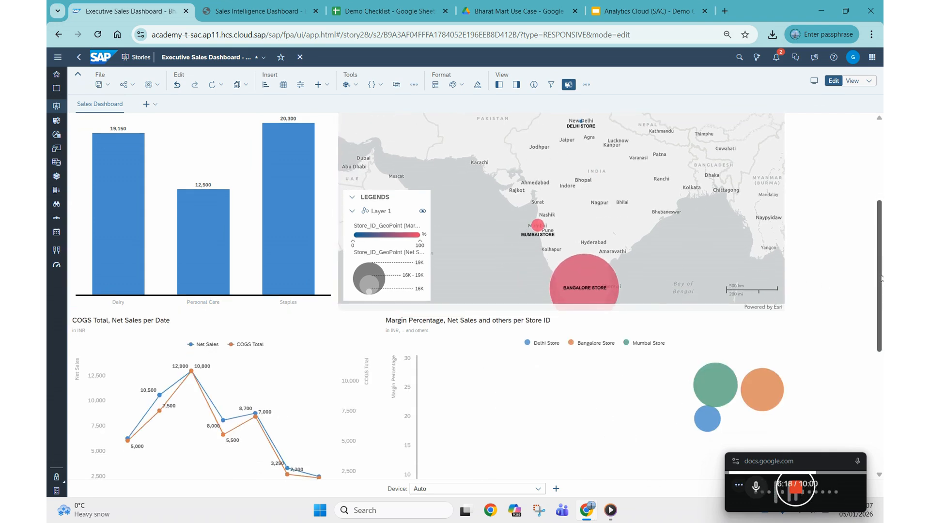
scroll(881, 242, up, 4)
scroll(882, 267, down, 4)
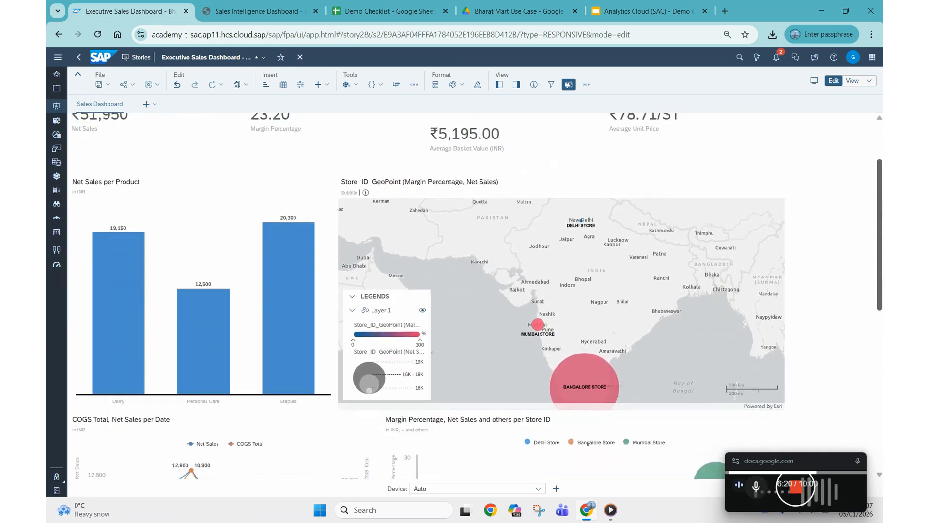
scroll(883, 285, down, 2)
Step: Open the configuration of the Margin Percentage, Net Sales bubble chart and go to its Color settings
click(234, 280)
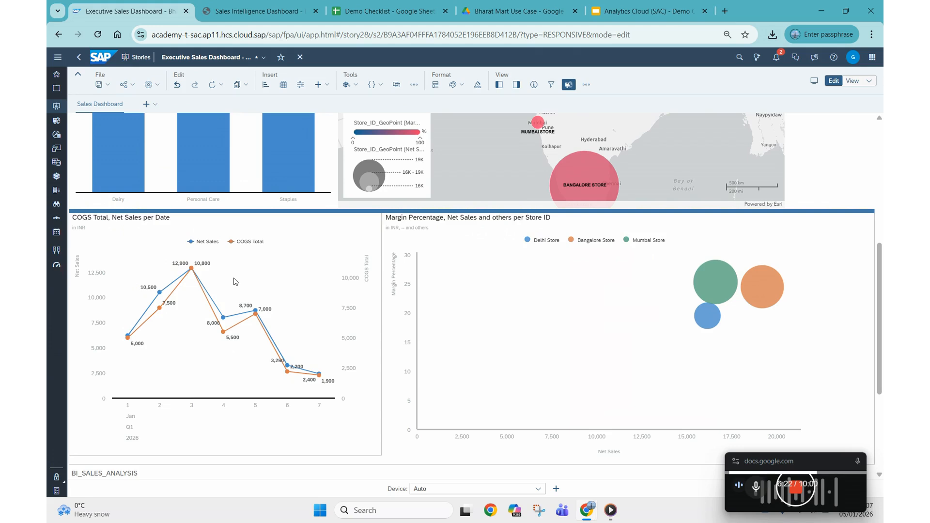
click(604, 301)
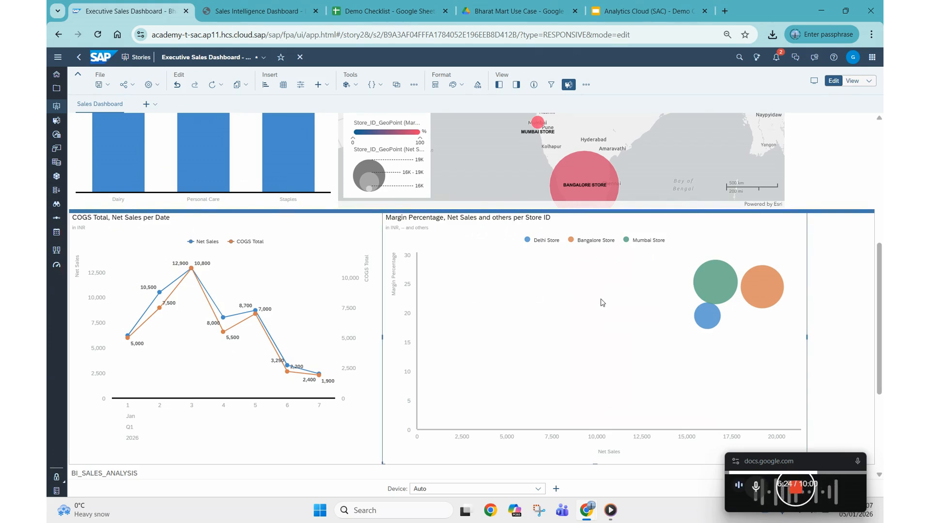
click(515, 86)
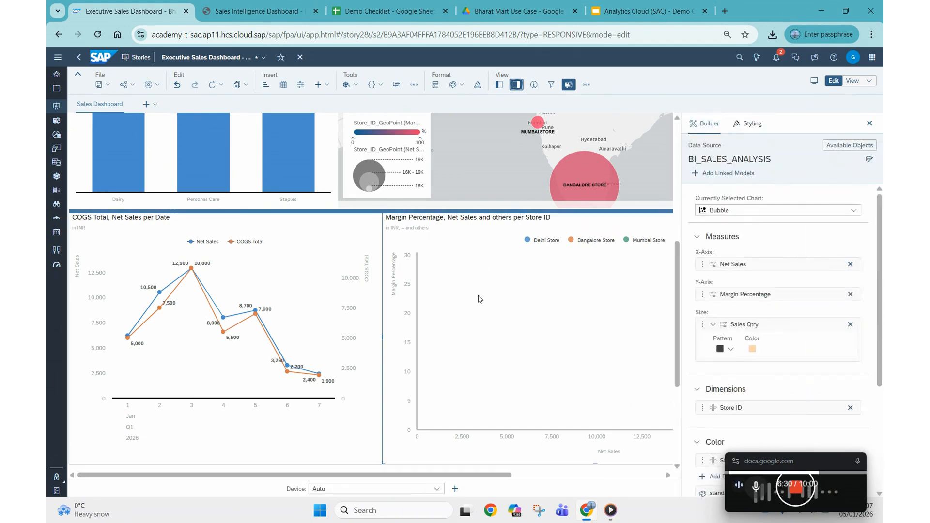
scroll(803, 358, down, 2)
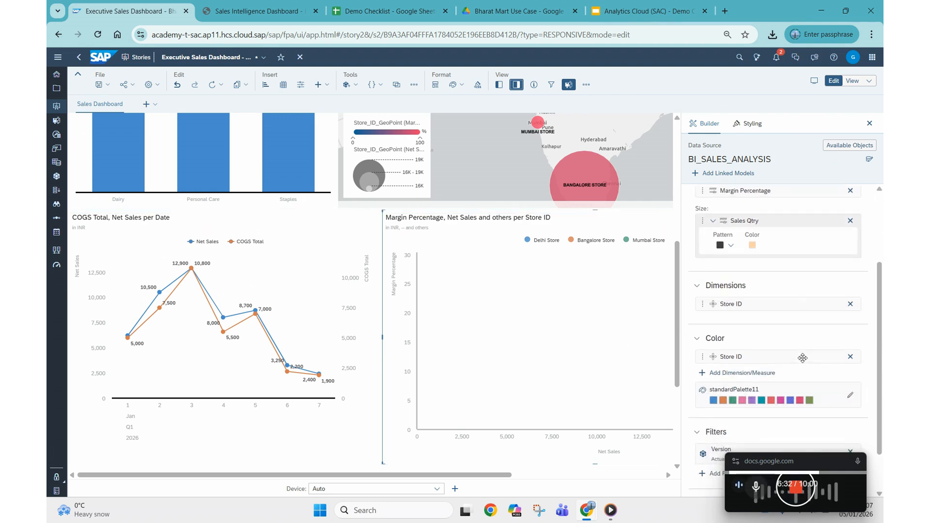
Step: Remove Store ID from the bubble chart's color, inspect the bubbles, and add Store ID back as the color dimension
scroll(803, 358, down, 2)
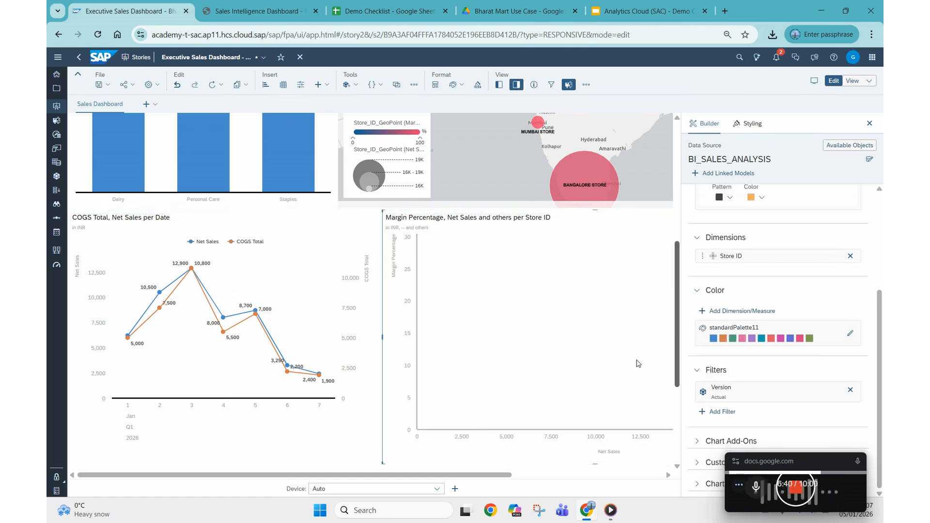
drag(467, 477, 619, 477)
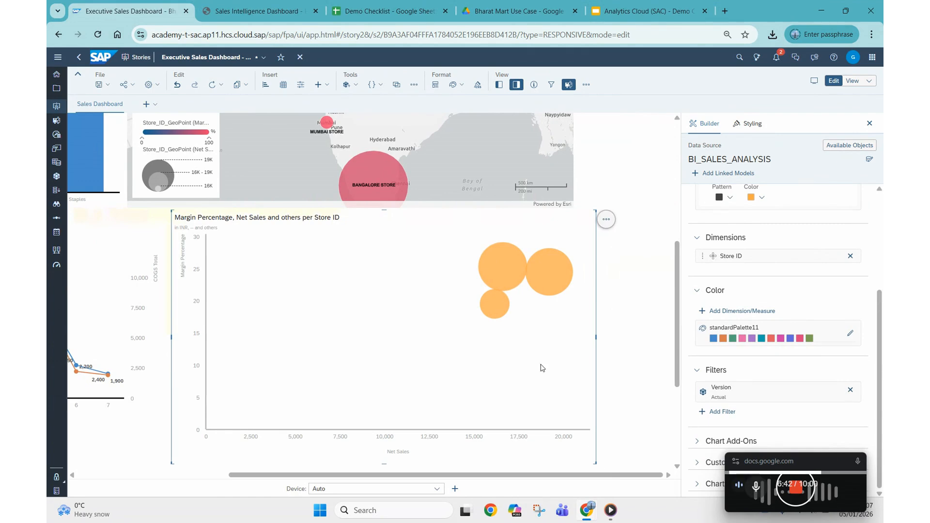
mouse_move(542, 267)
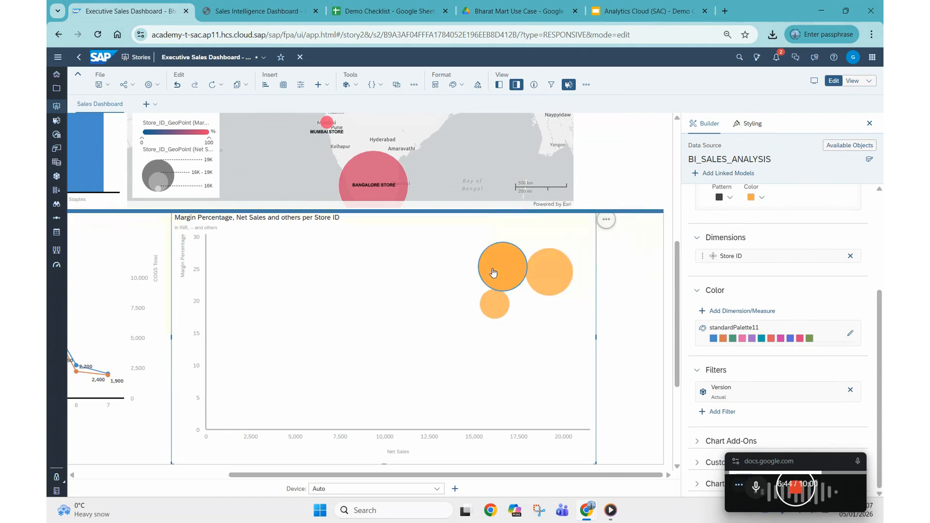
mouse_move(506, 315)
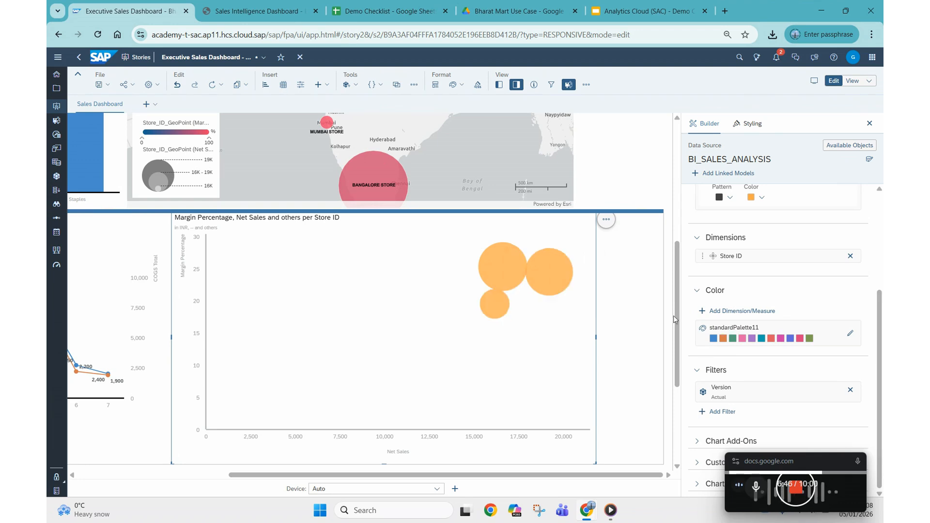
click(726, 313)
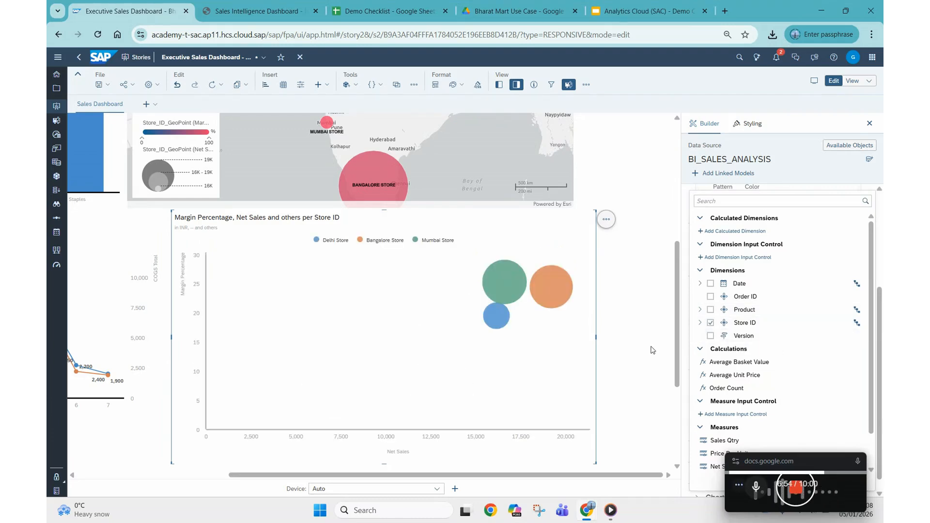
click(652, 347)
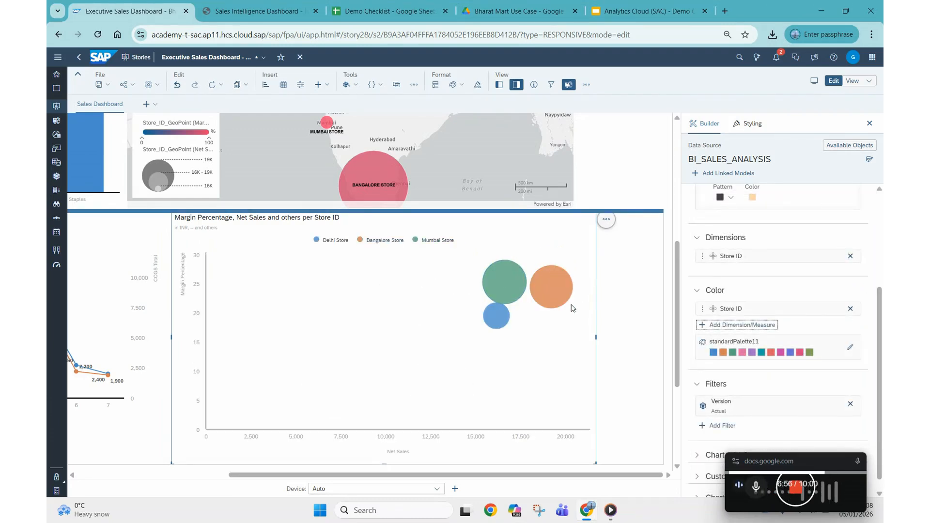
Step: Apply standardPalette6 to the store bubbles in the Margin Percentage chart
click(852, 349)
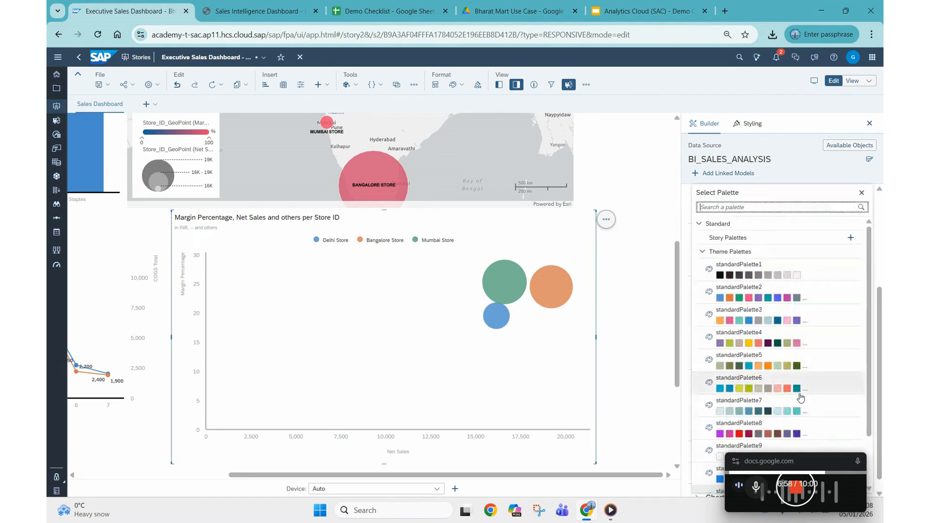
click(774, 386)
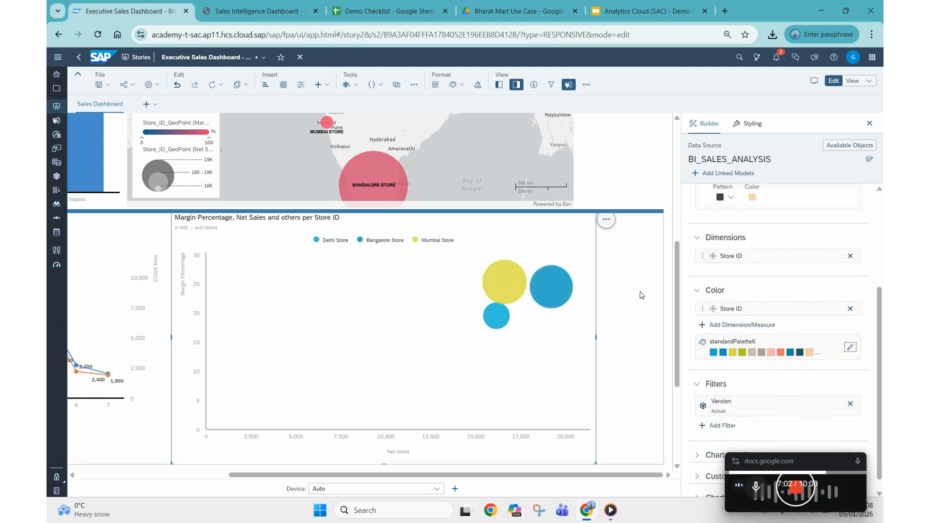
click(612, 325)
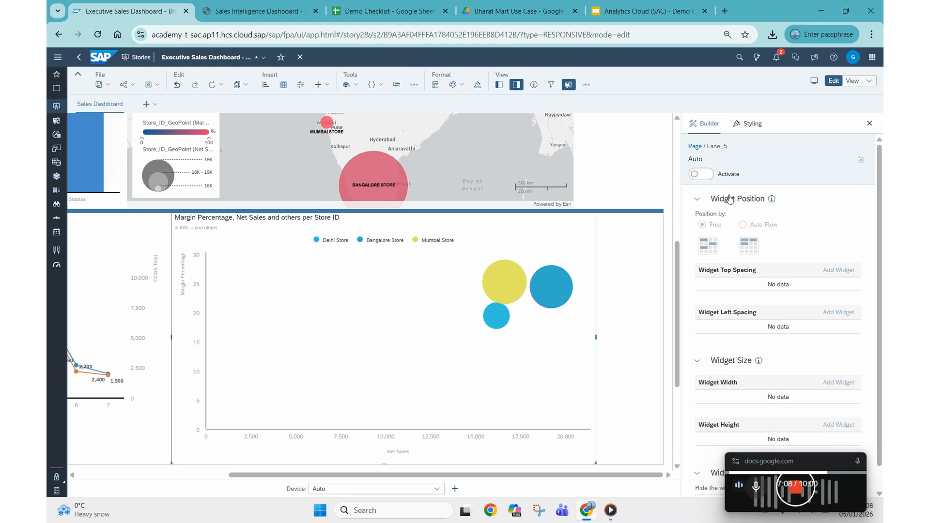
Step: Set the bubble chart's color palette to standardPalette2 and close the chart's configuration
click(558, 239)
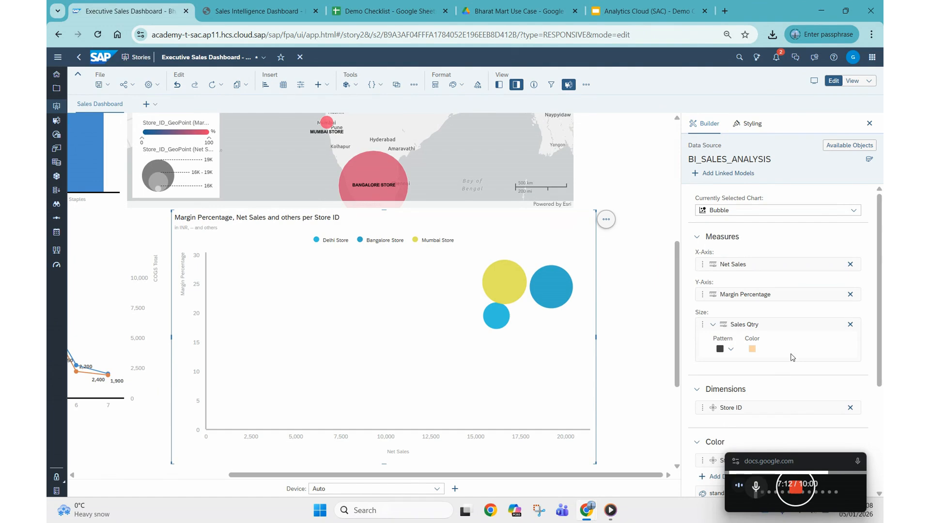
scroll(824, 315, down, 3)
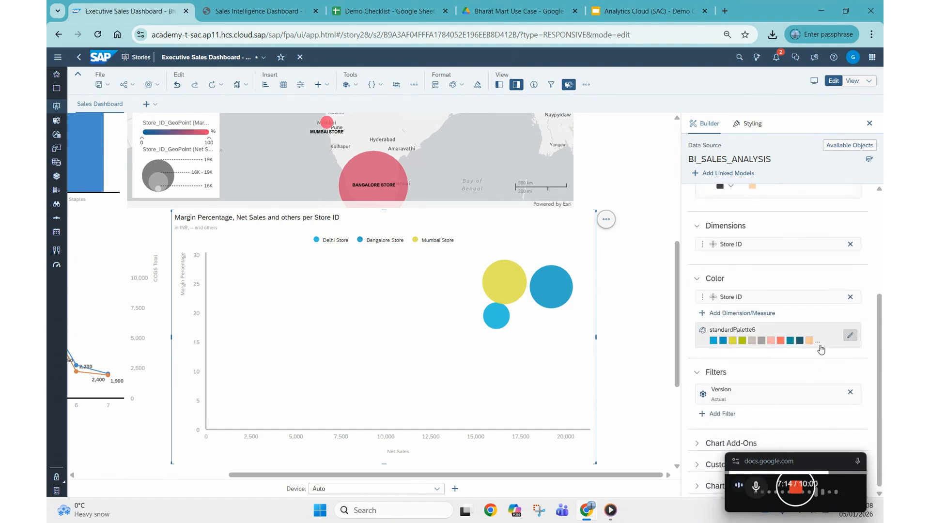
click(804, 347)
click(755, 298)
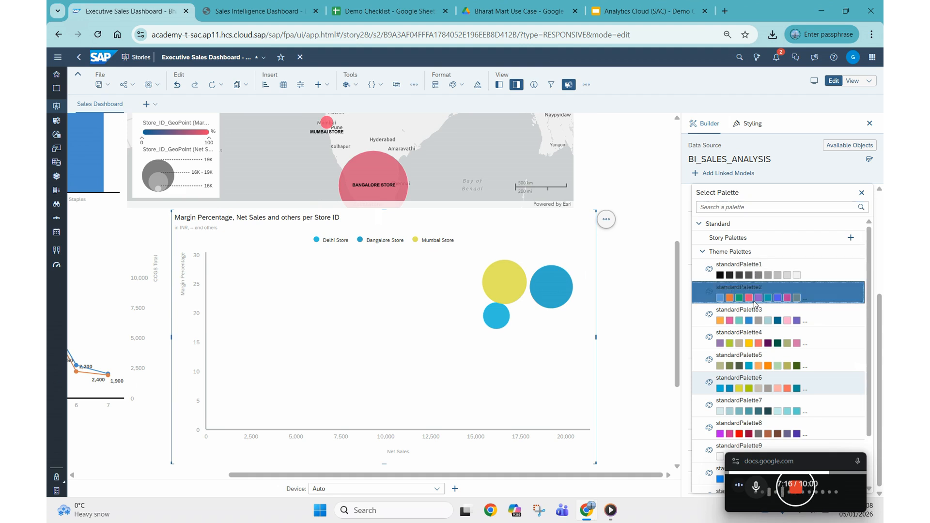
click(870, 123)
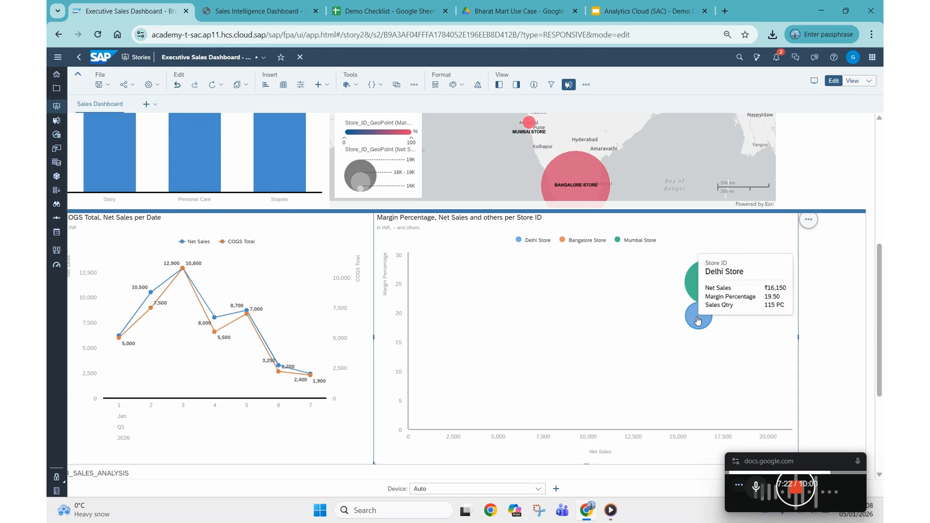
Step: Inspect the net sales, margin percentage and sales quantity of the Bangalore, Mumbai and Delhi store bubbles
mouse_move(759, 294)
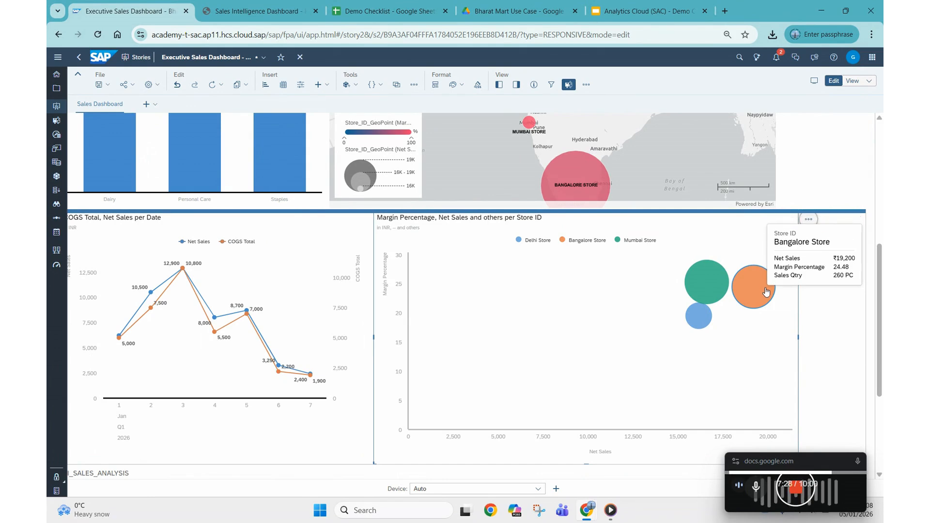
mouse_move(703, 288)
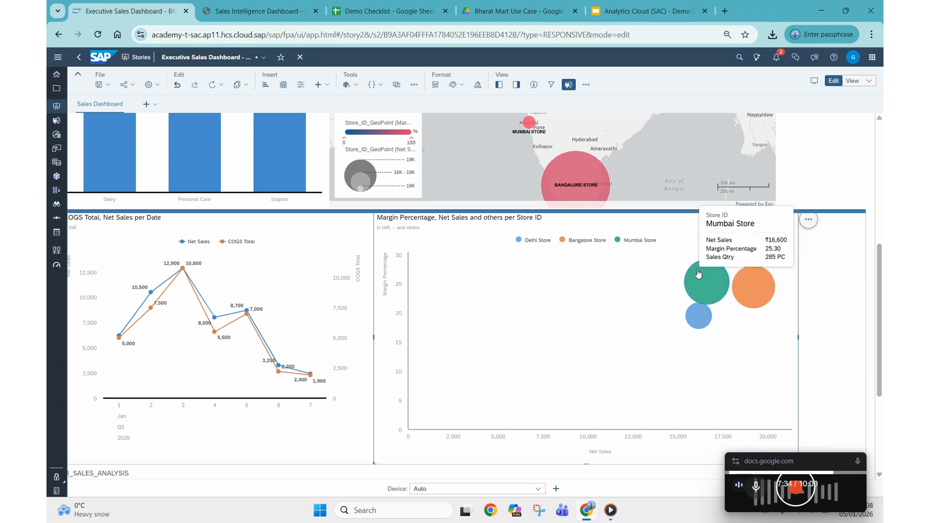
mouse_move(699, 321)
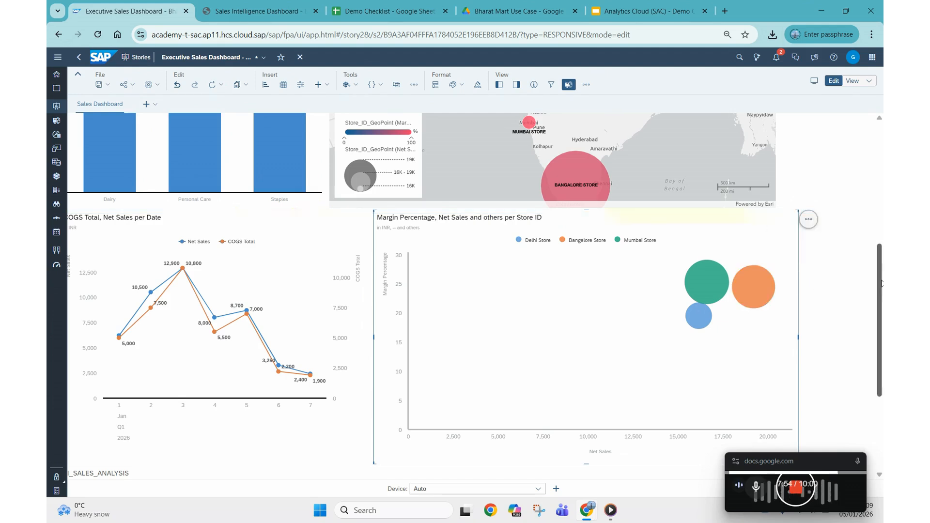
Step: Widen the COGS Total, Net Sales per Date chart by extending its edge into the neighbouring bubble chart
scroll(227, 272, down, 3)
click(220, 280)
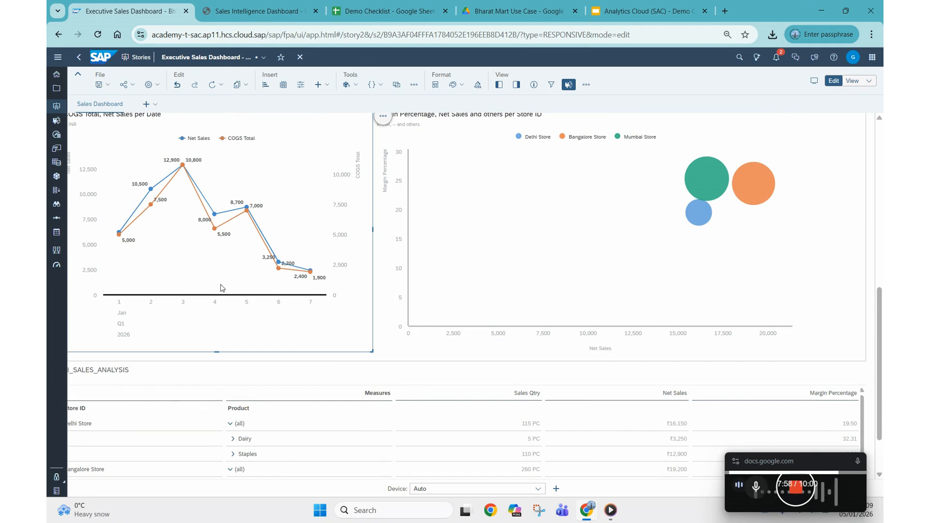
scroll(221, 287, up, 2)
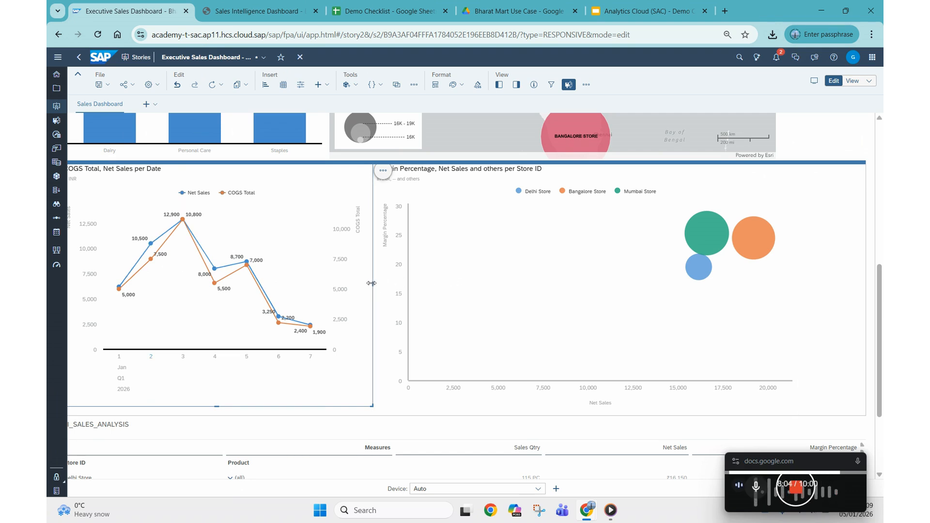
drag(403, 283, 417, 285)
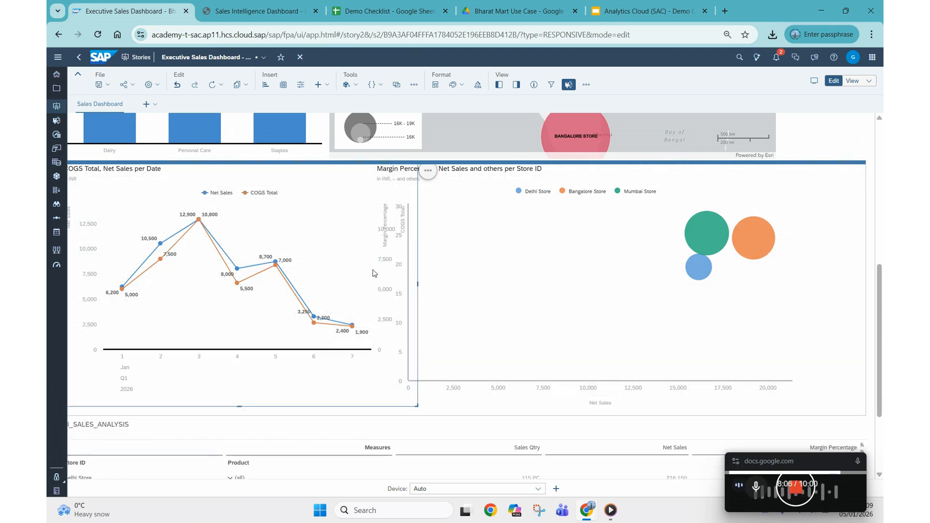
Step: Finish widening the COGS Total, Net Sales per Date chart up to the bubble chart and open its chart add-on options
drag(376, 289, 417, 287)
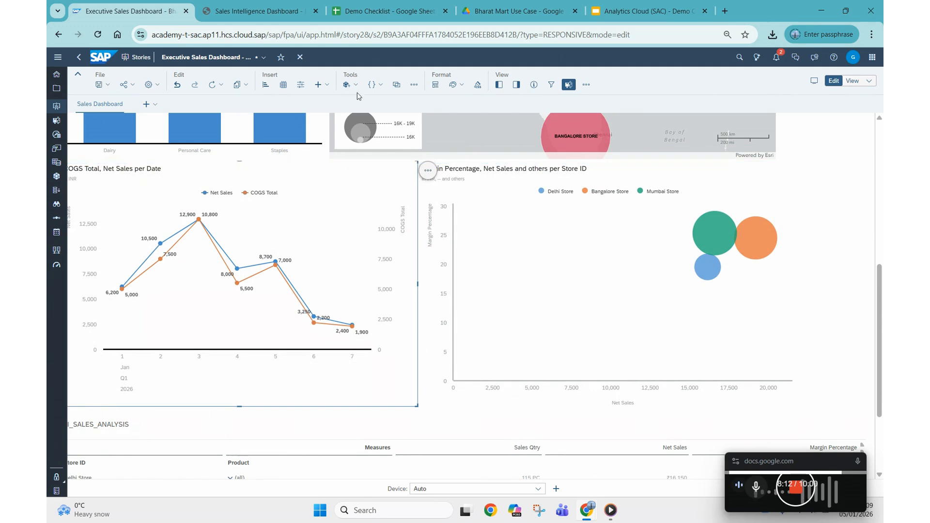
click(516, 84)
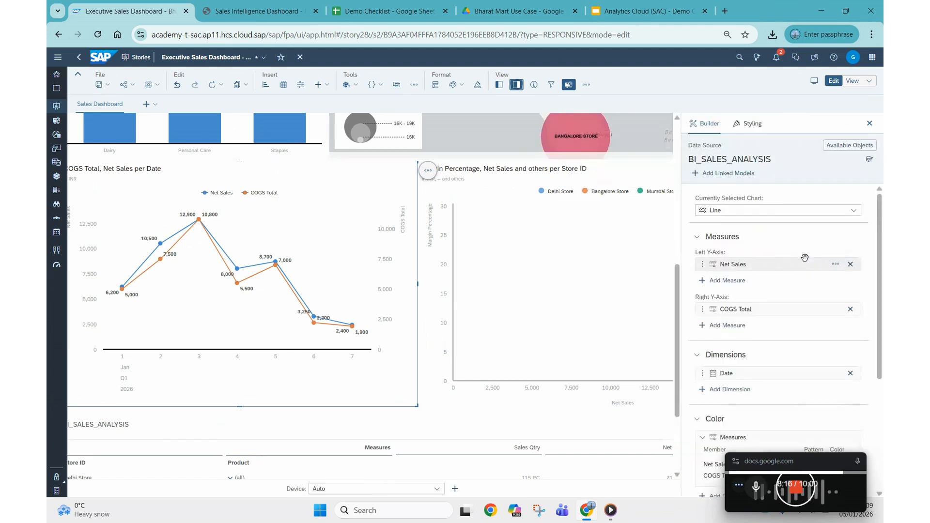
scroll(762, 335, down, 5)
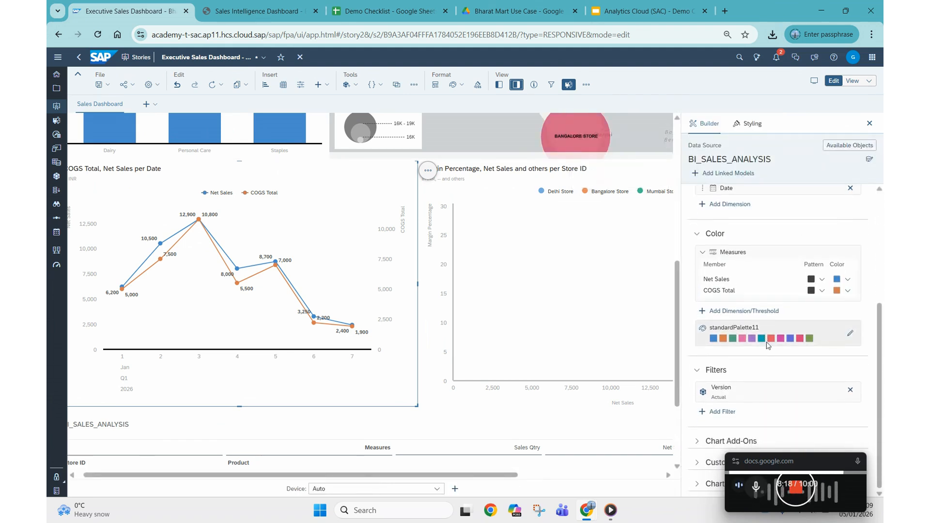
click(708, 449)
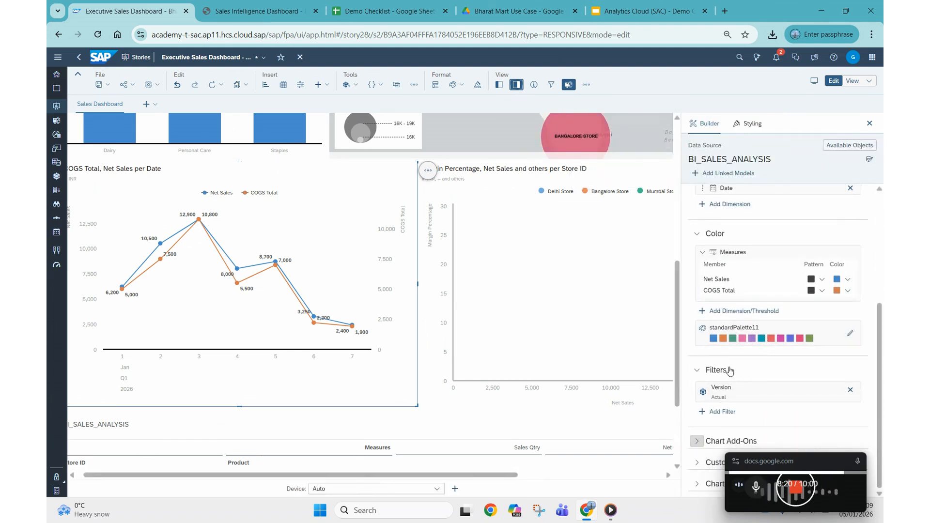
scroll(772, 453, down, 2)
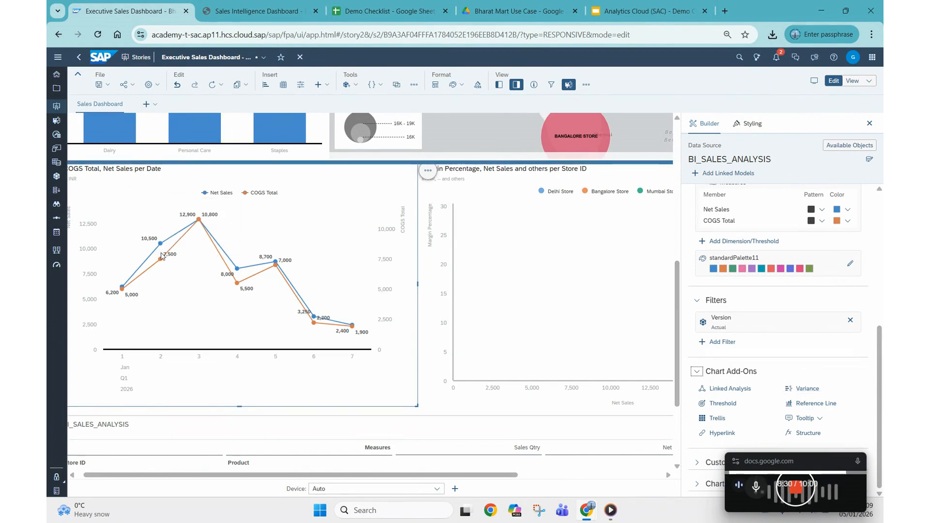
Step: Add a variance to the COGS Total, Net Sales per Date chart that compares Net Sales to COGS Total
mouse_move(160, 261)
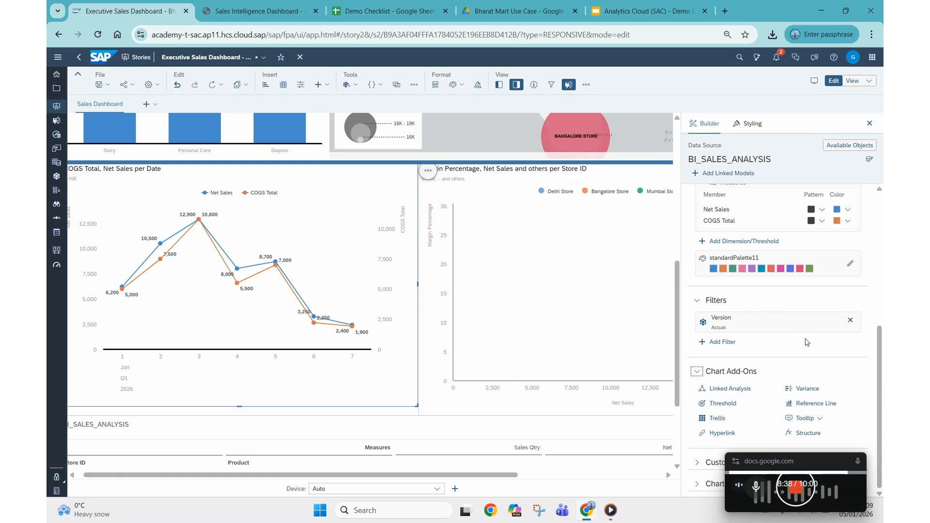
click(803, 391)
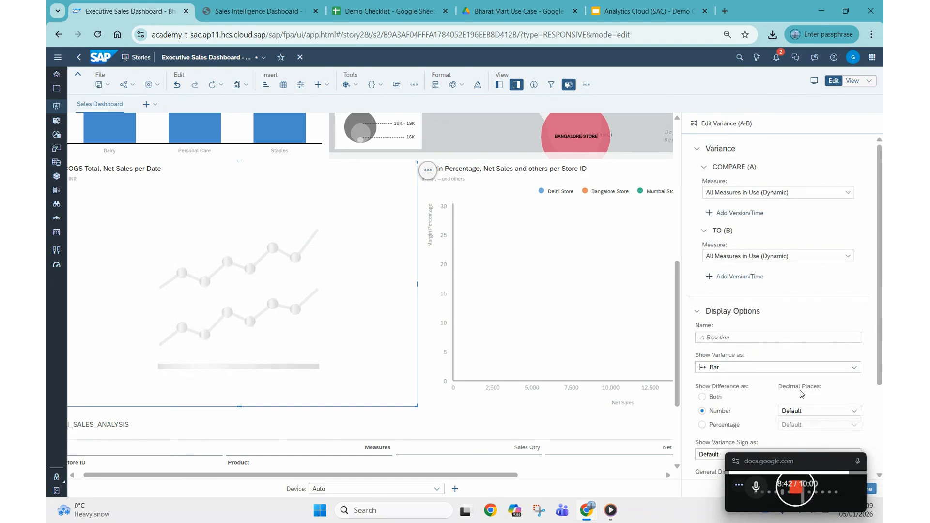
scroll(766, 326, down, 3)
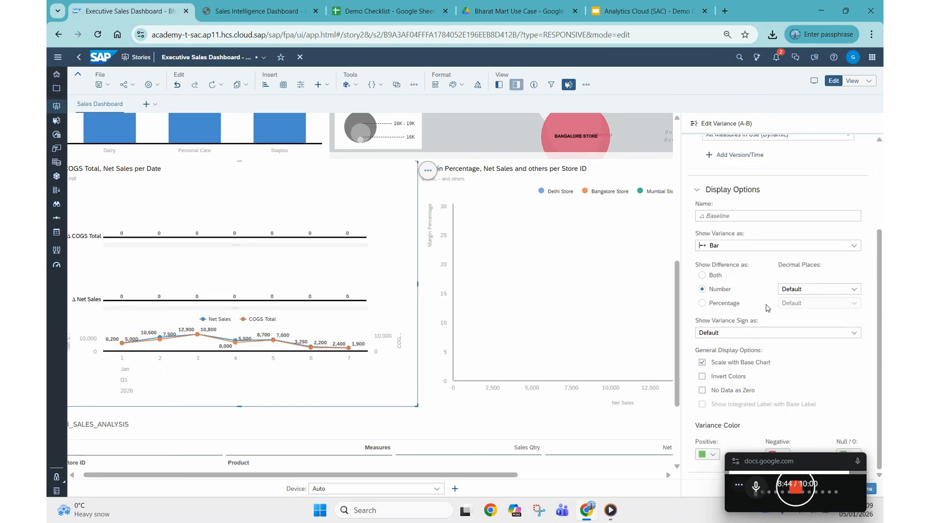
scroll(768, 311, up, 3)
click(712, 338)
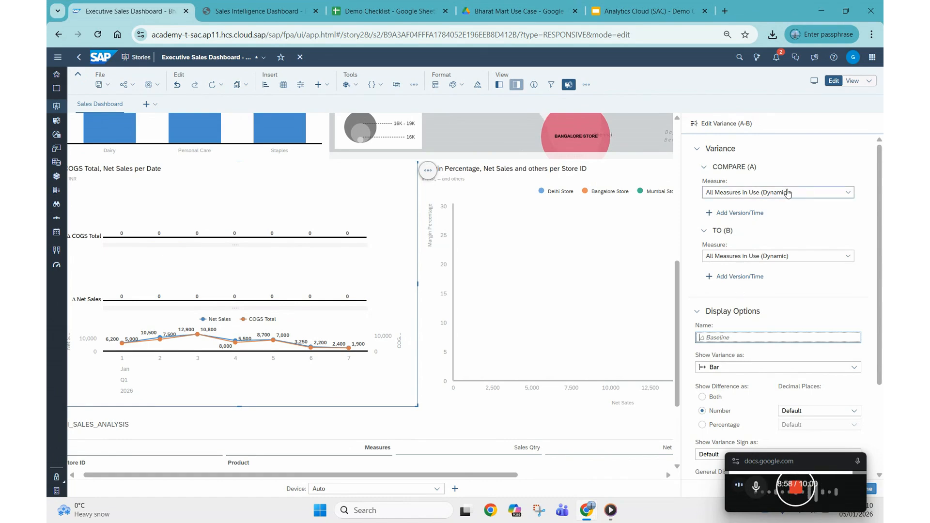
click(849, 193)
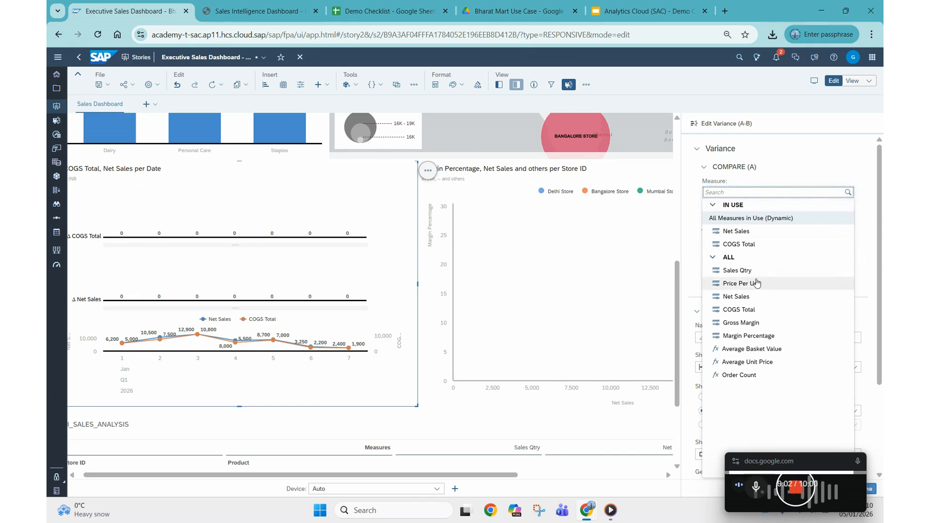
click(737, 296)
click(849, 258)
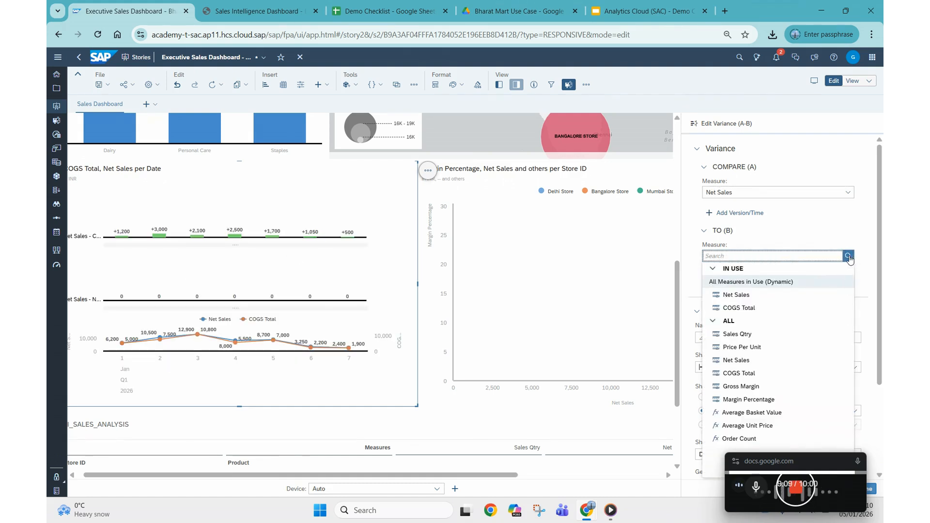
click(738, 374)
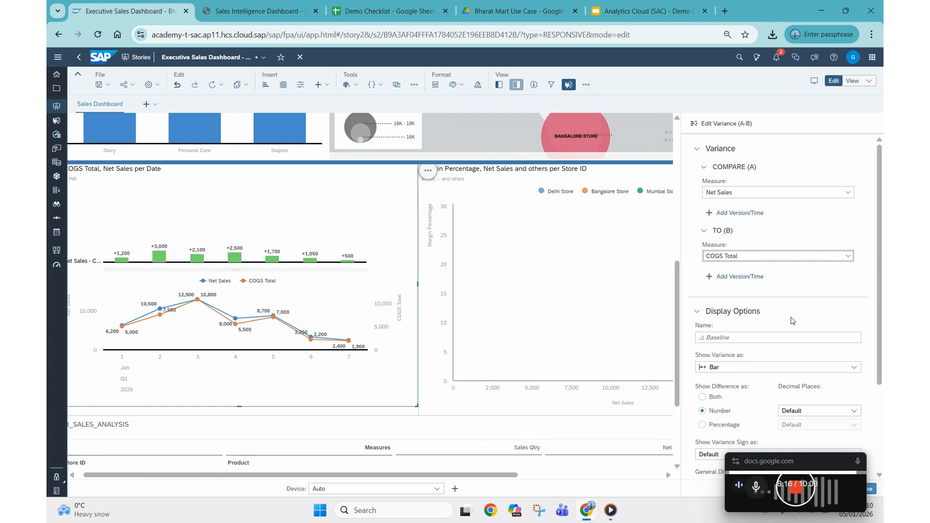
Step: Show the line chart's variance as a Data Label instead of bars
scroll(805, 358, down, 2)
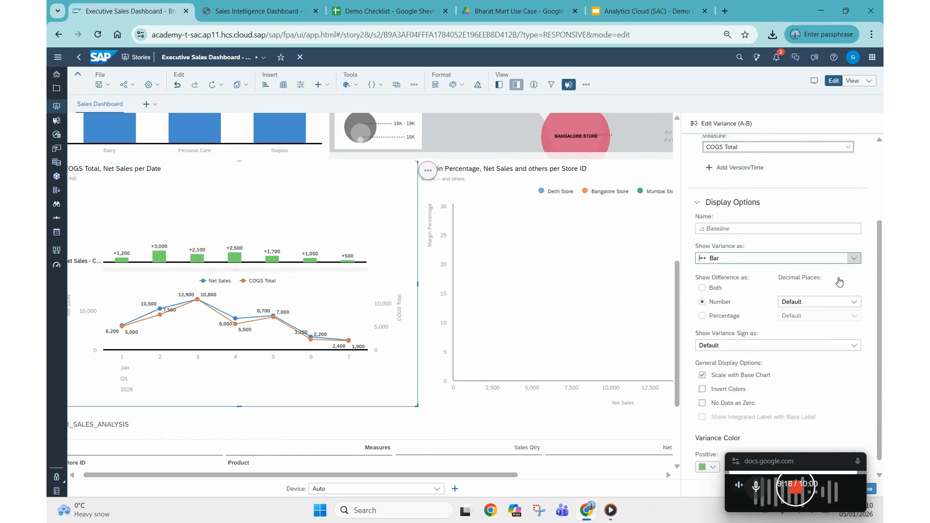
click(737, 258)
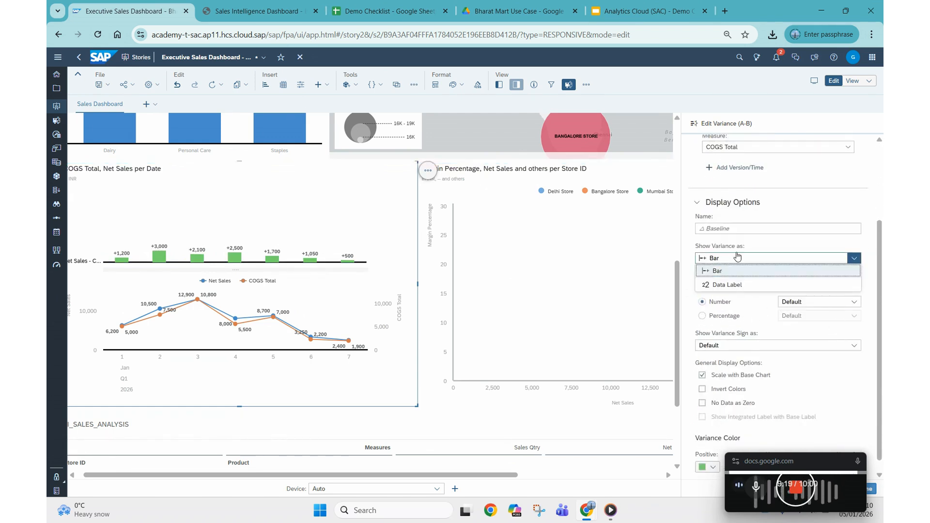
click(719, 286)
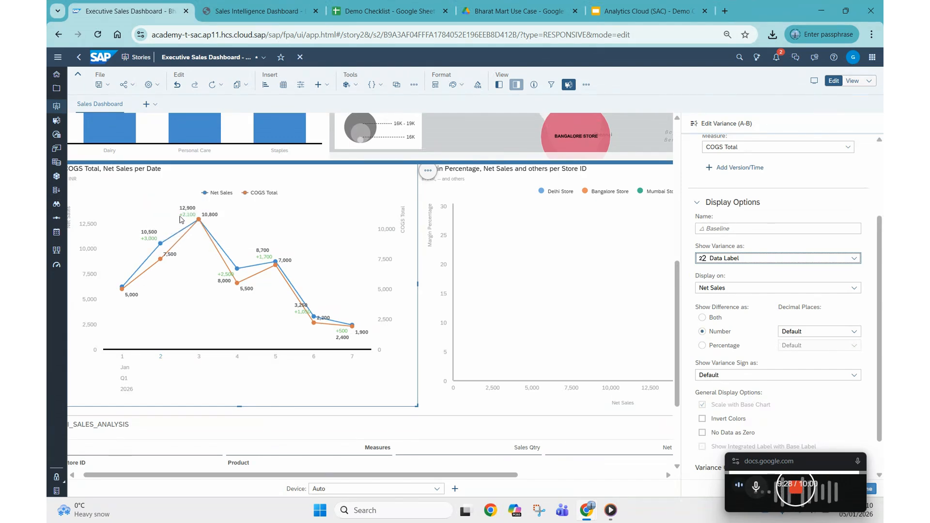
mouse_move(184, 220)
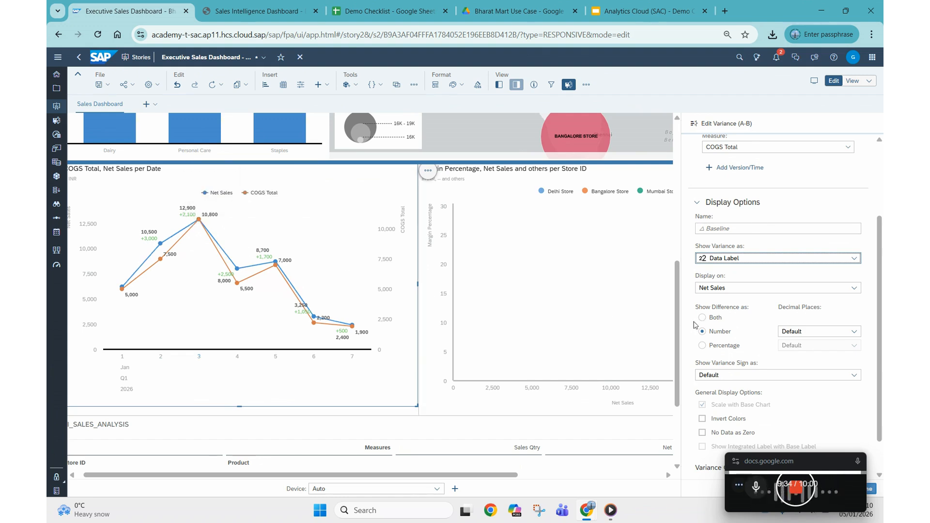
Step: Review the dashboard's charts and store table, and switch to the Sales Intelligence Dashboard PDF to compare the layout
drag(678, 324, 674, 406)
mouse_move(500, 478)
mouse_down()
mouse_move(651, 479)
mouse_move(495, 479)
mouse_up()
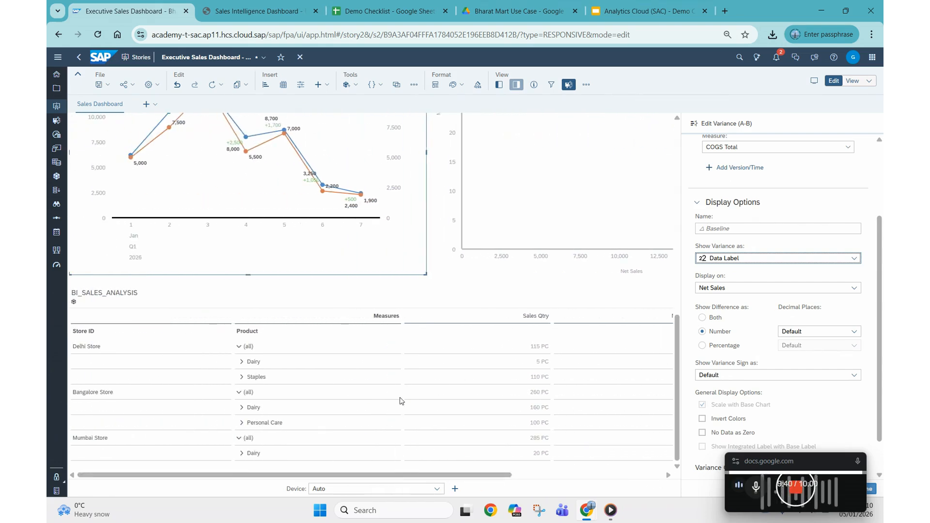
scroll(473, 329, up, 7)
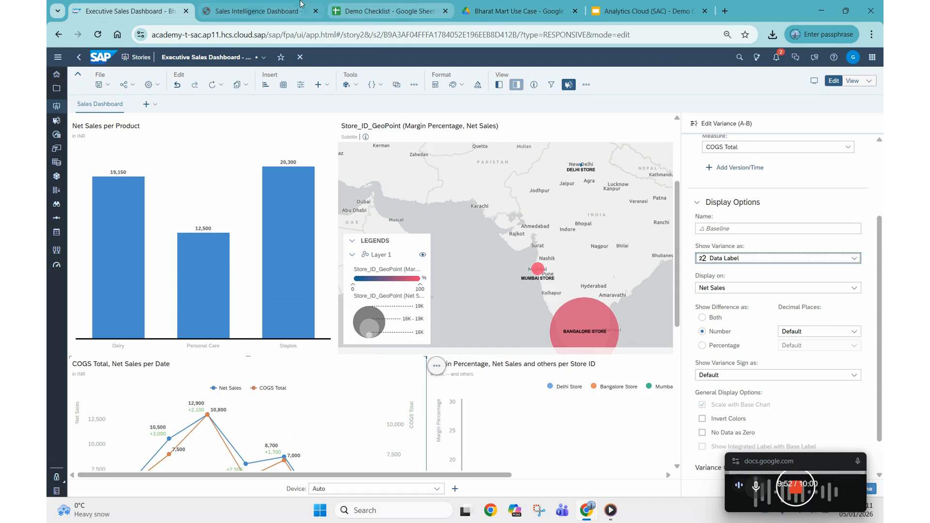
click(245, 6)
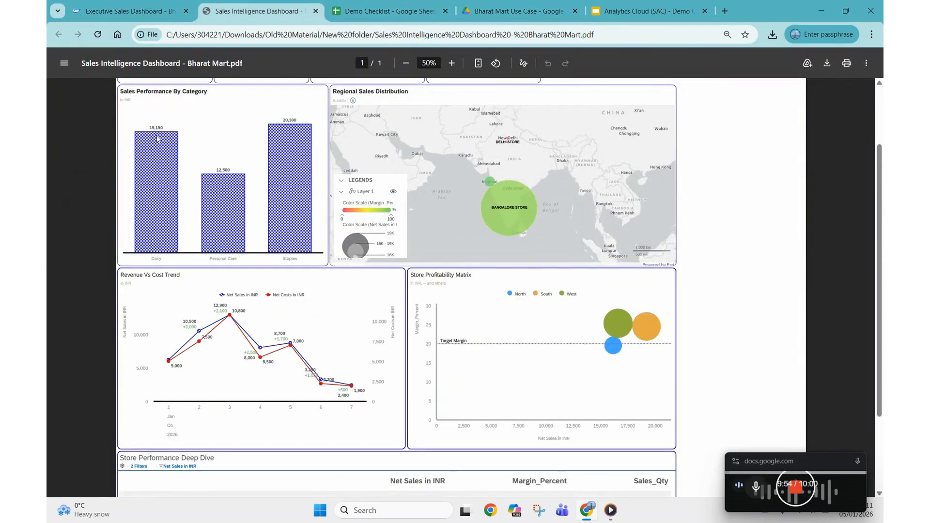